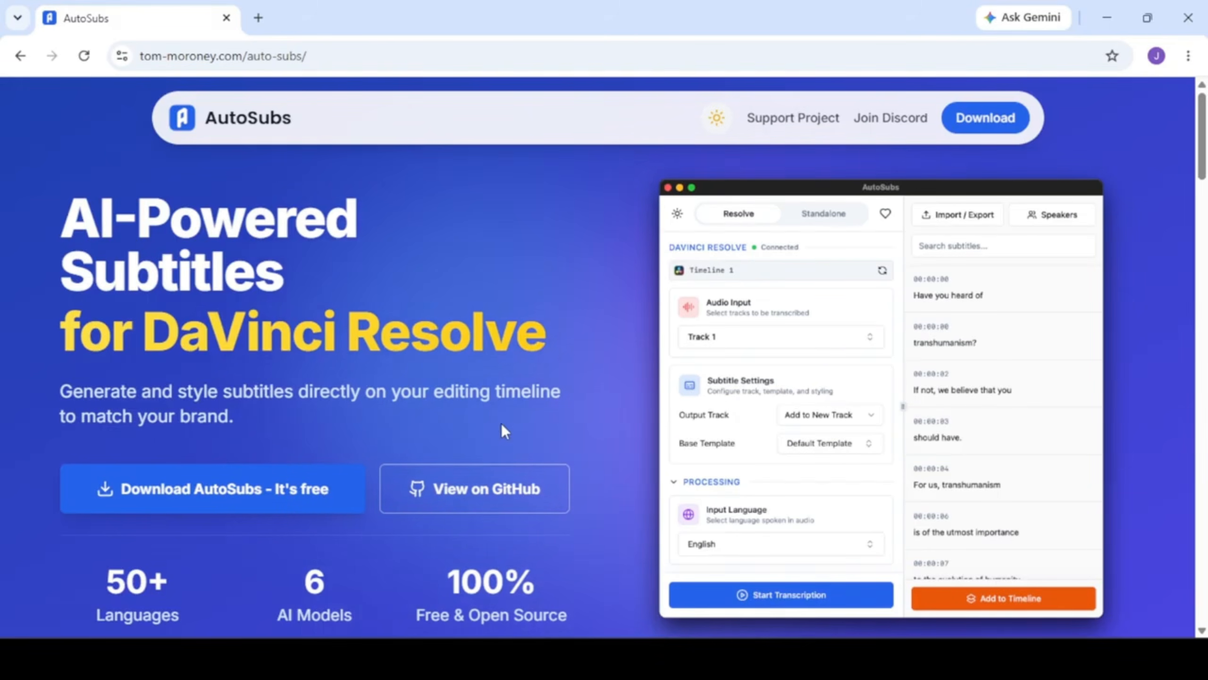
Step: Download the free AutoSubs installer from the AutoSubs website
scroll(333, 395, "down", 2)
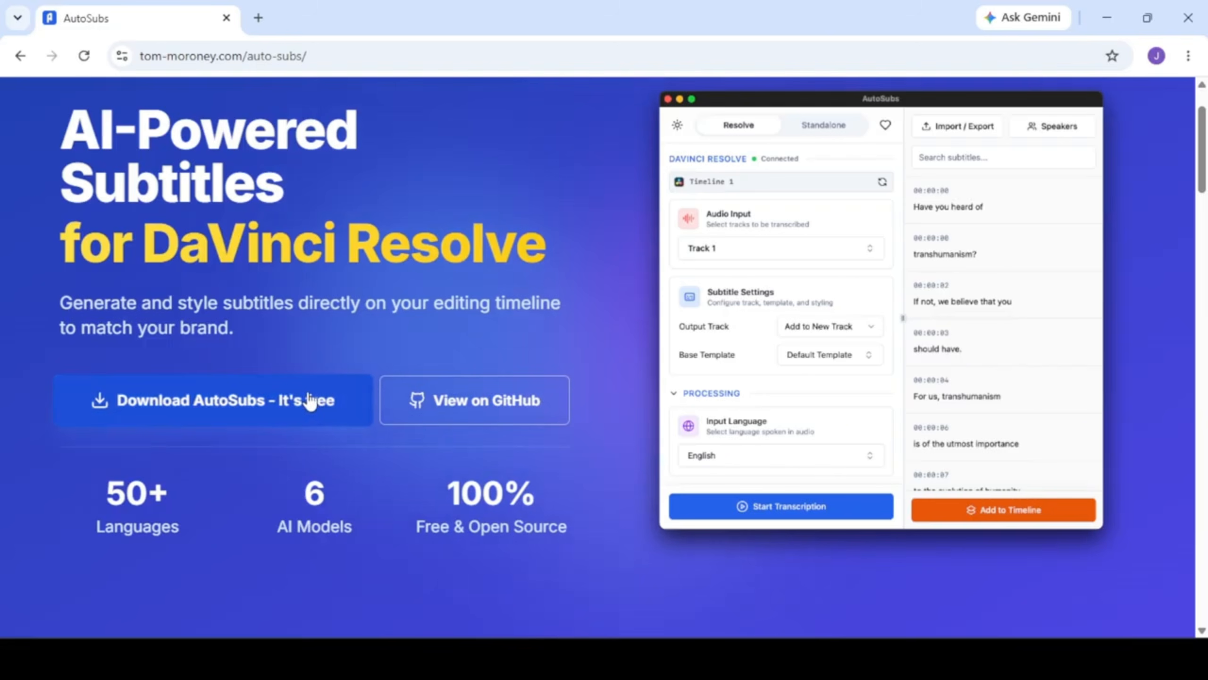
left_click(211, 418)
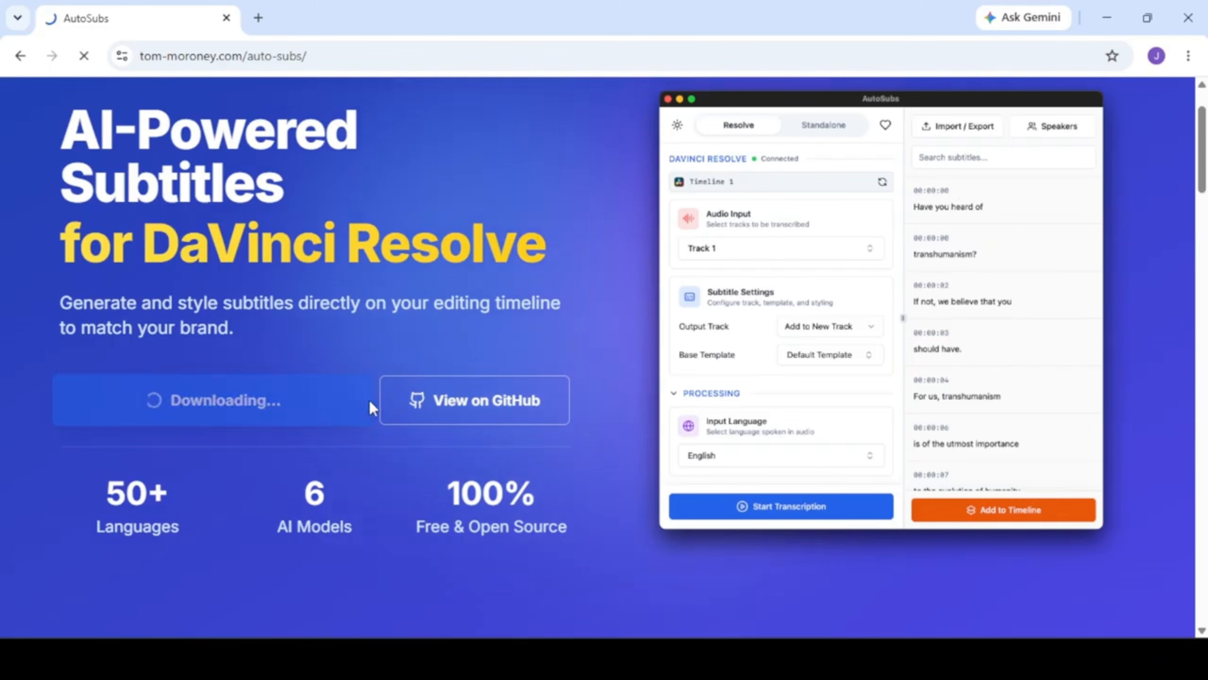
scroll(595, 348, "down", 10)
scroll(595, 347, "up", 10)
Step: Open the recent downloads and move the AutoSubs-windows-x86_64.exe installer onto the desktop
left_click(1125, 56)
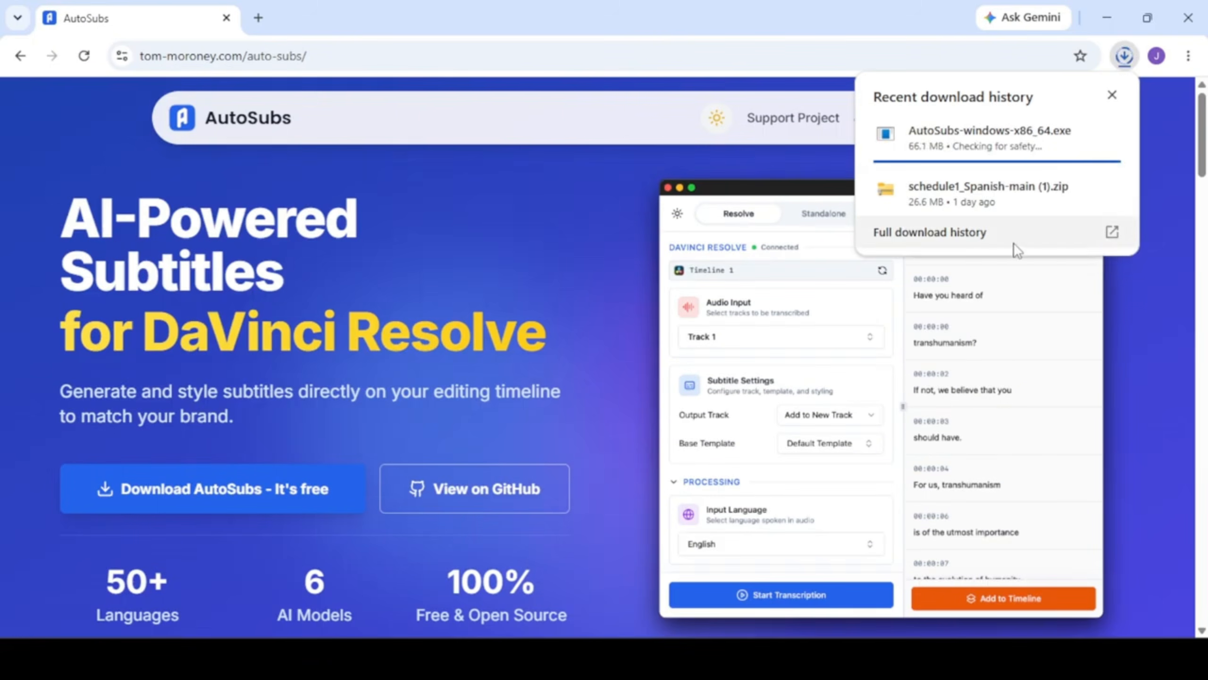
mouse_move(972, 150)
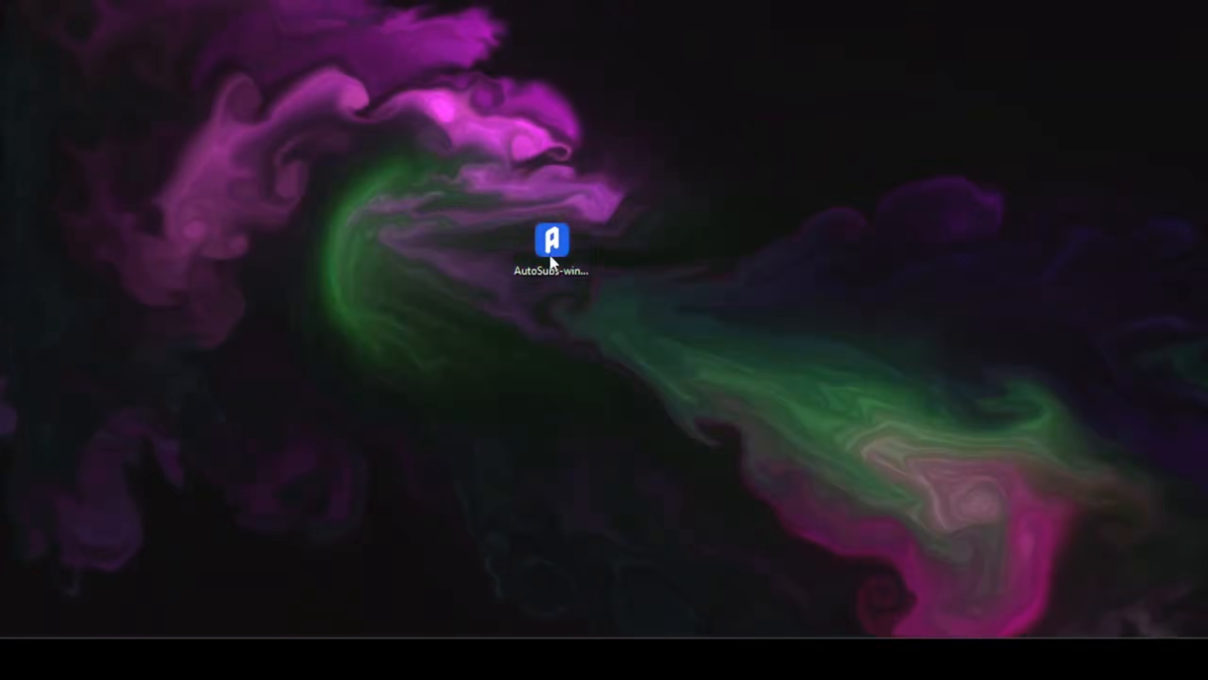
left_click_drag(551, 248, 561, 294)
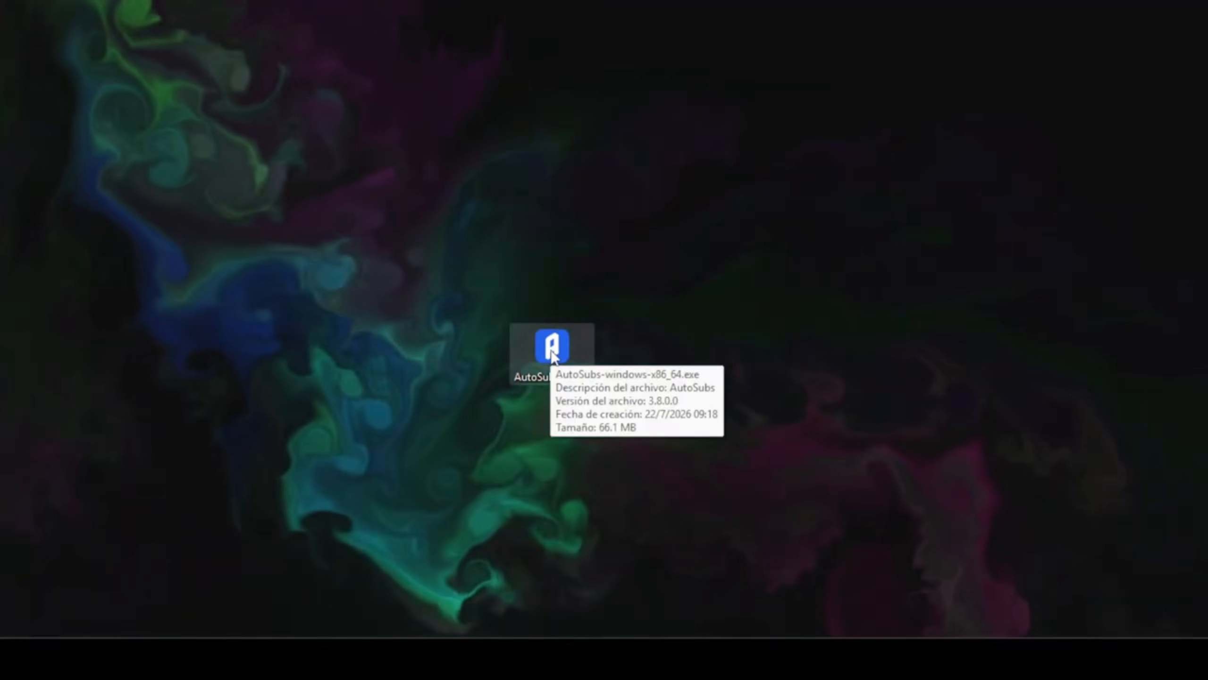
Step: Run the AutoSubs installer, allow it to execute, and install it to the default destination folder
double_click(552, 352)
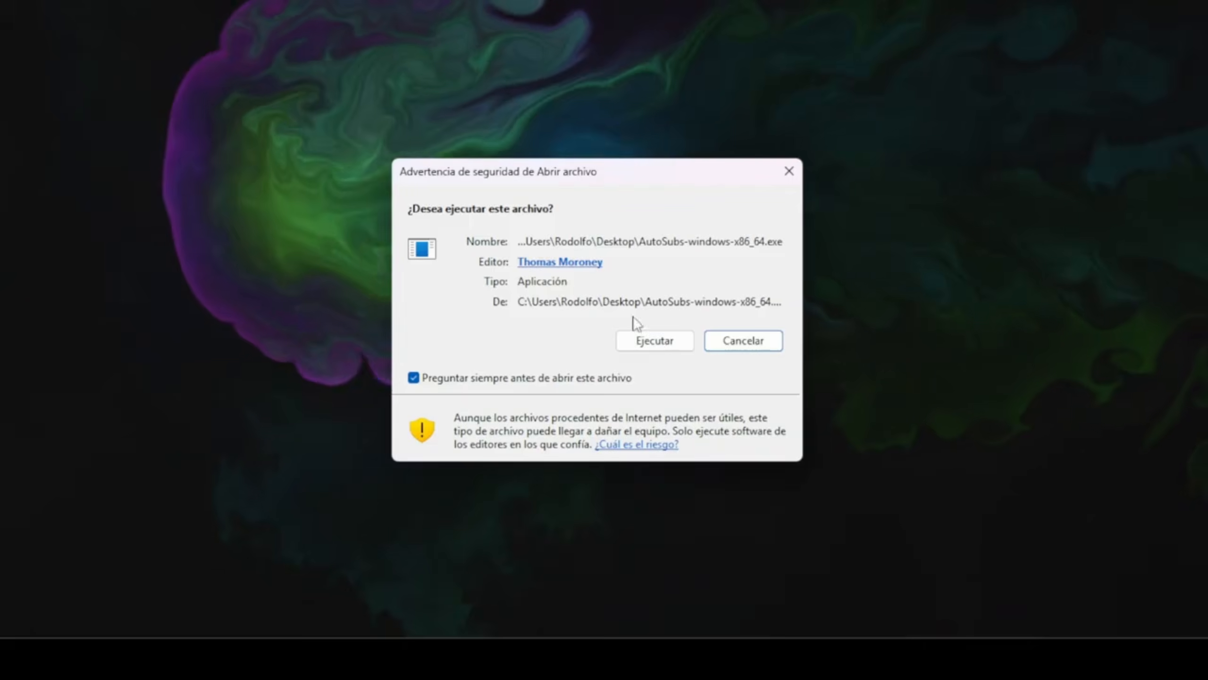
left_click(653, 345)
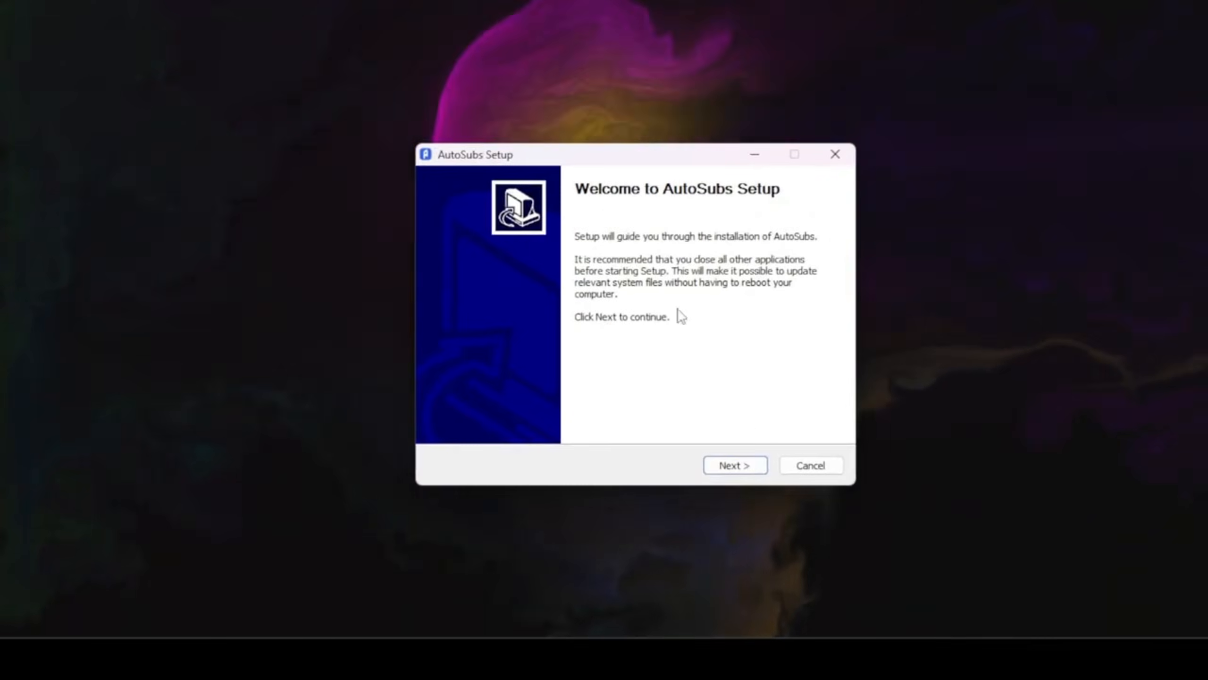
left_click(732, 466)
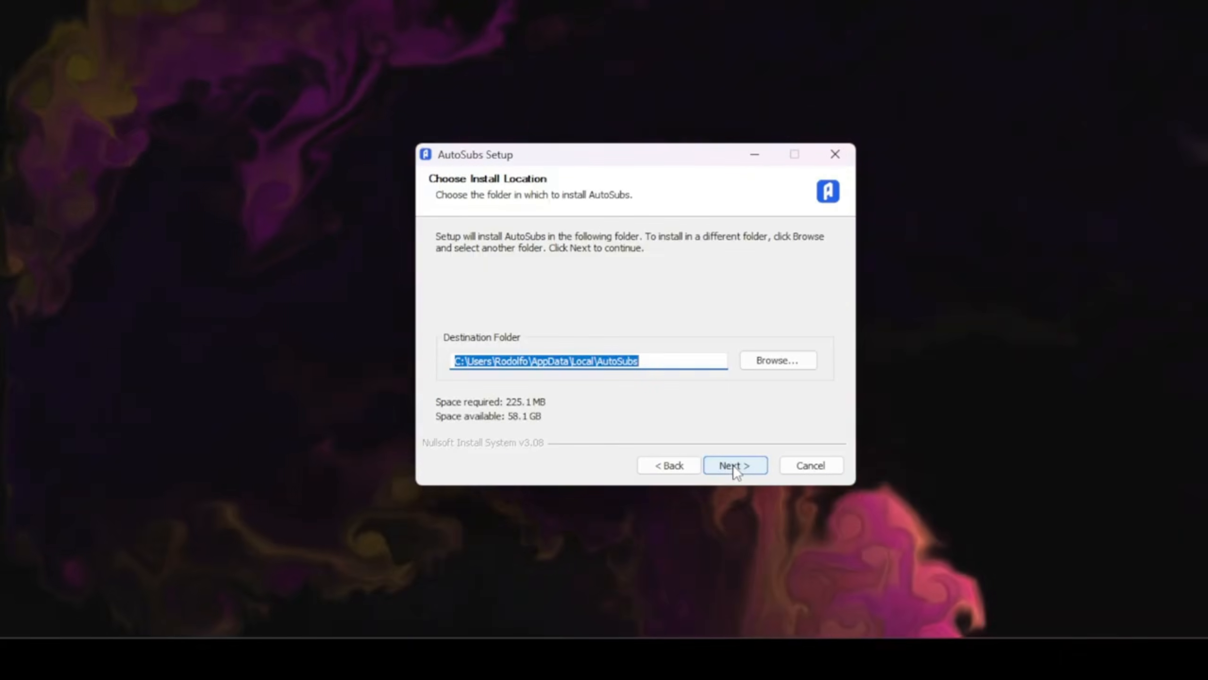
left_click(734, 466)
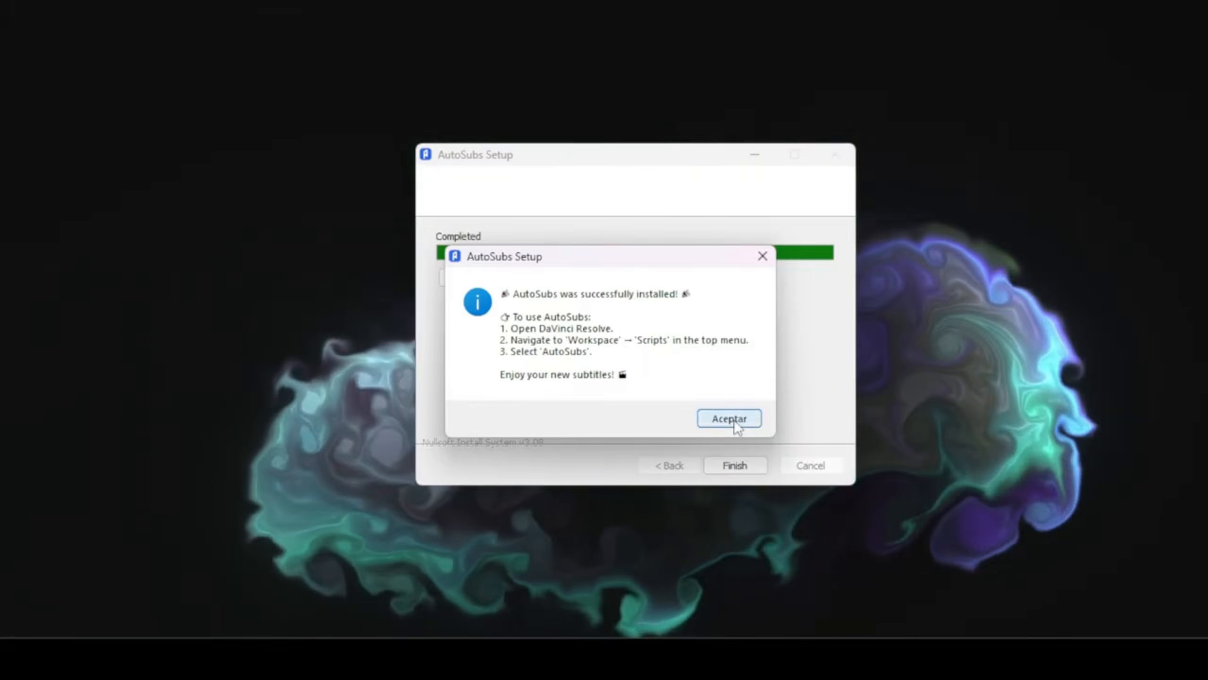
left_click(734, 419)
left_click(732, 465)
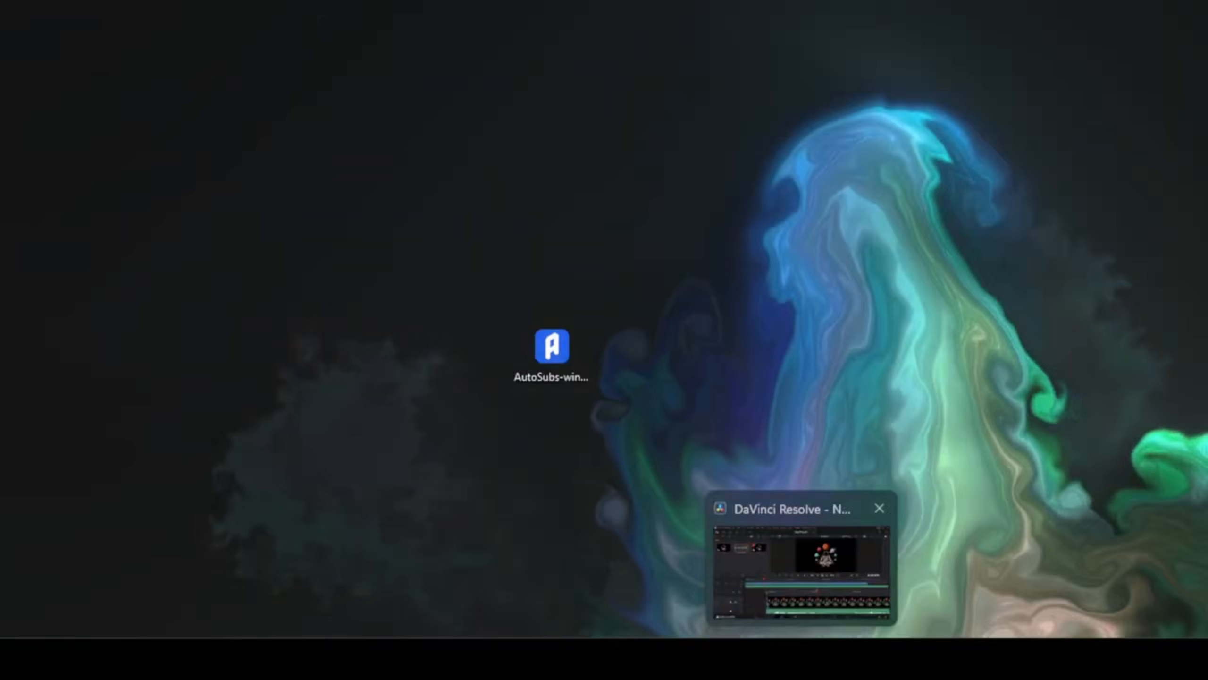
Step: Bring up DaVinci Resolve and move the playhead to about 01:00:06:08 on the timeline
left_click(801, 659)
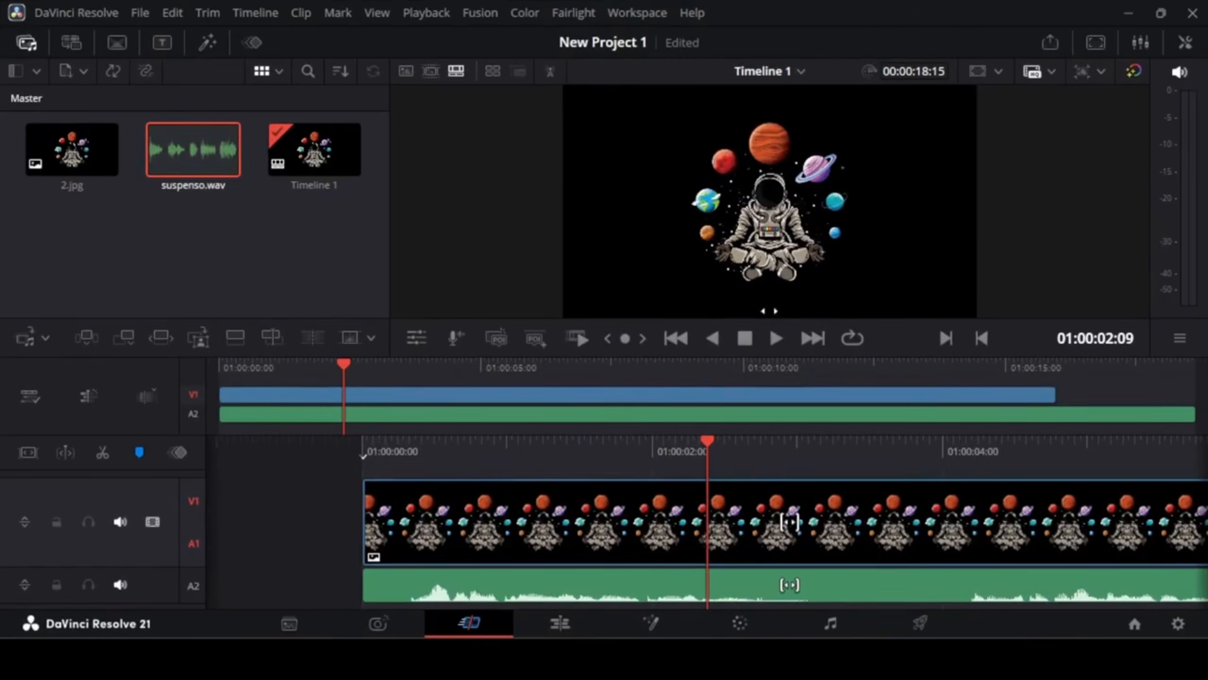
left_click(1191, 19)
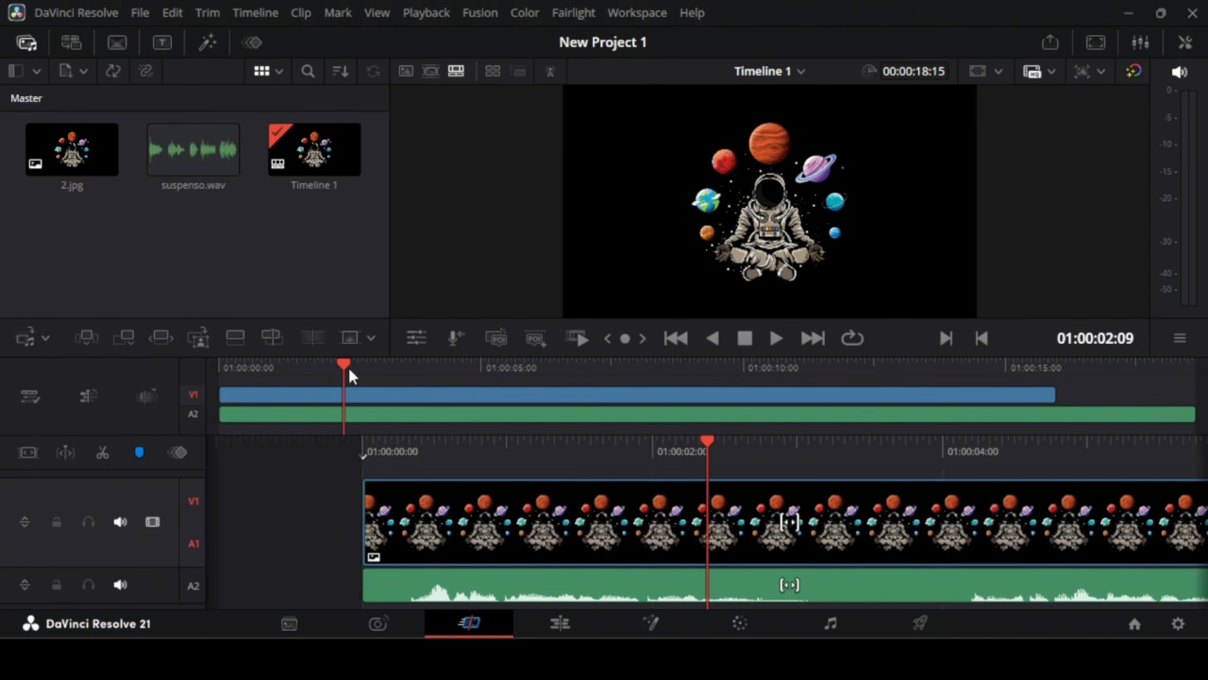
left_click_drag(345, 372, 556, 379)
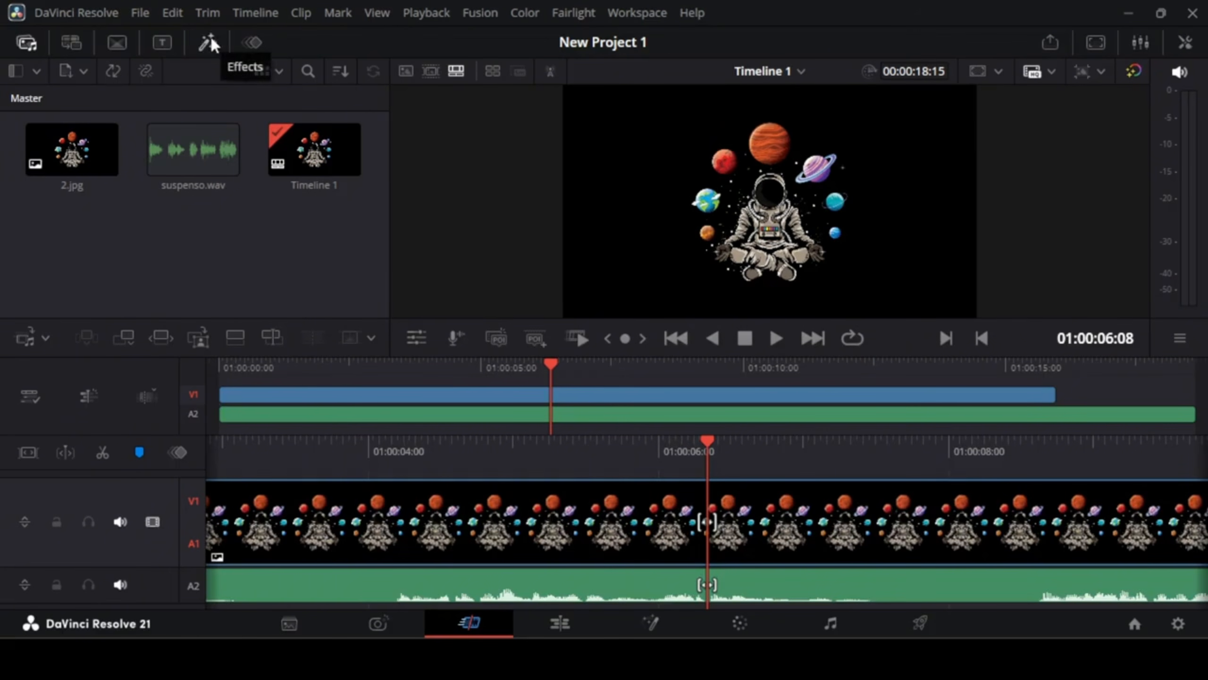
Step: Add a basic Text title onto a new video track above the clip at the playhead
left_click(162, 43)
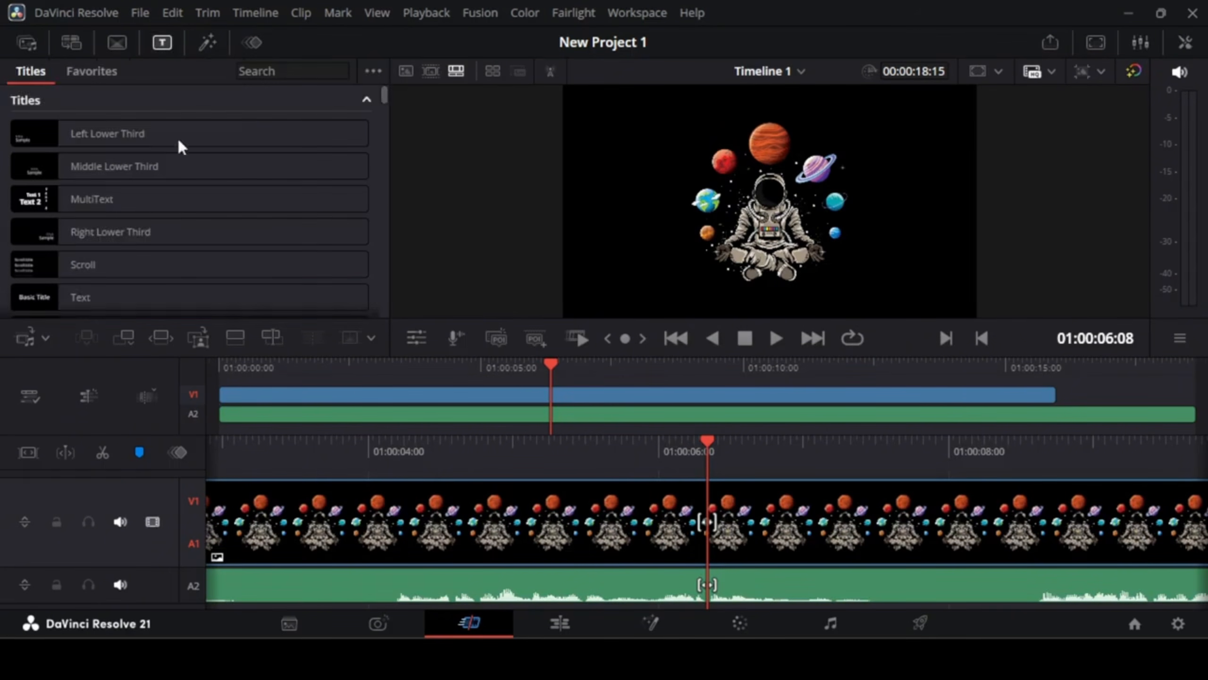
left_click_drag(29, 298, 460, 440)
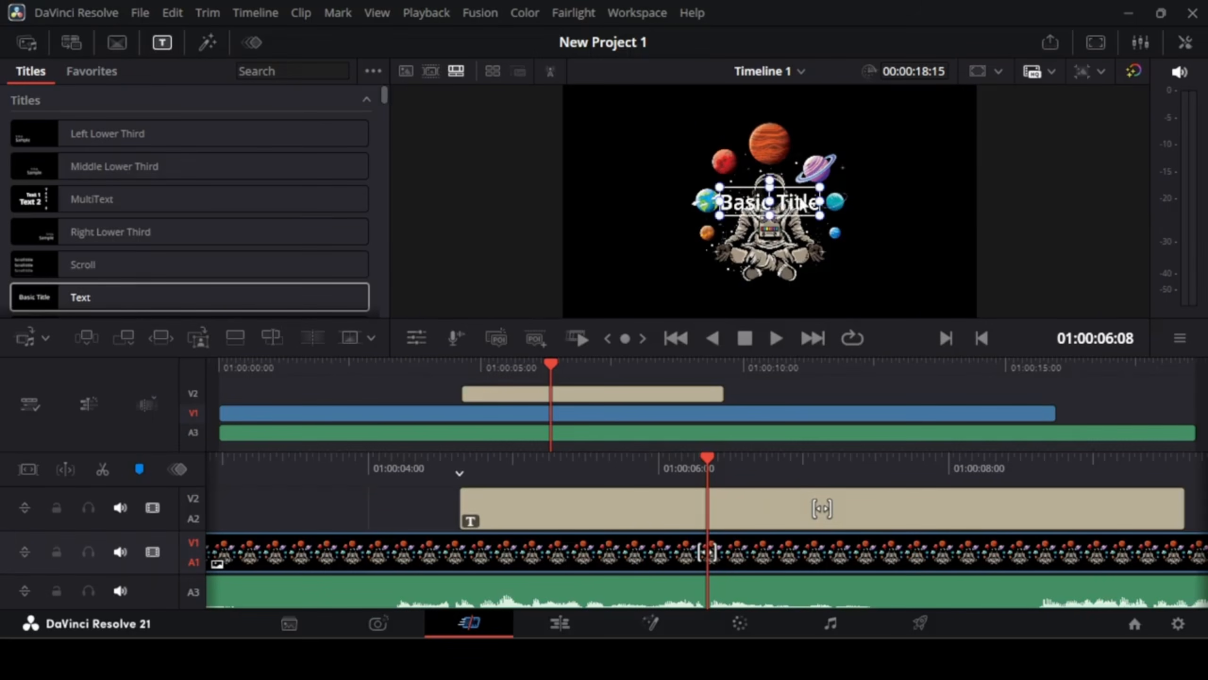
Step: Move the title down below the astronaut in the viewer and shrink it slightly
left_click_drag(800, 204, 798, 285)
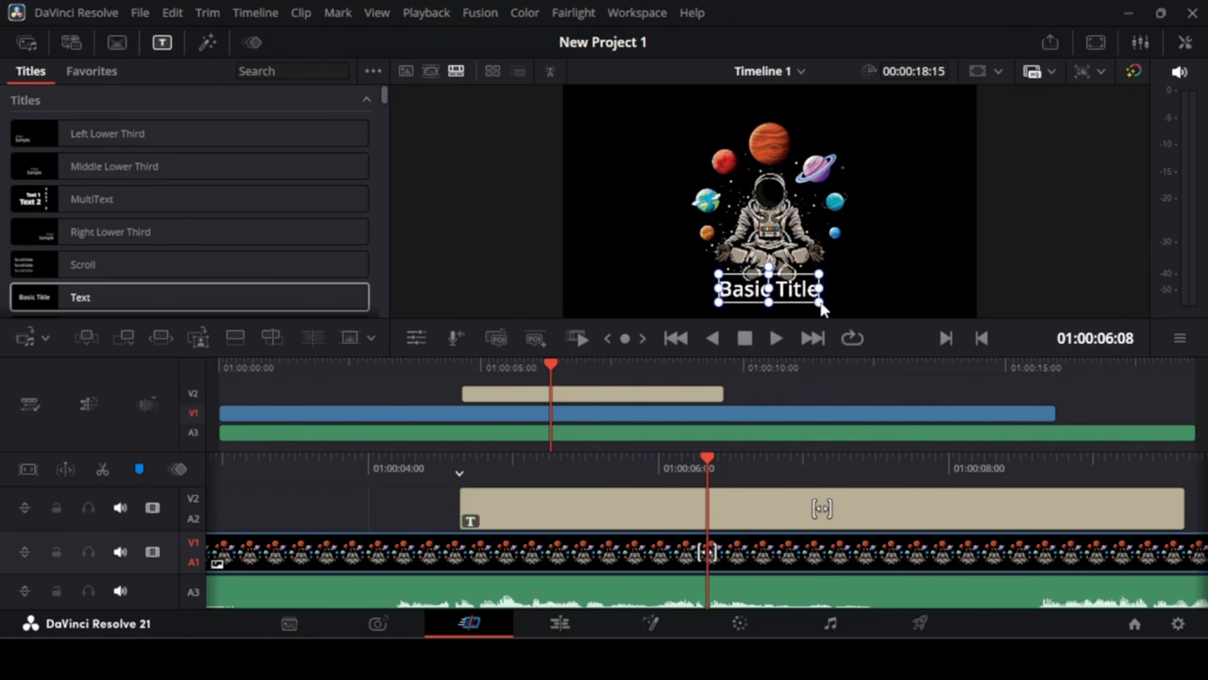
left_click_drag(822, 306, 807, 303)
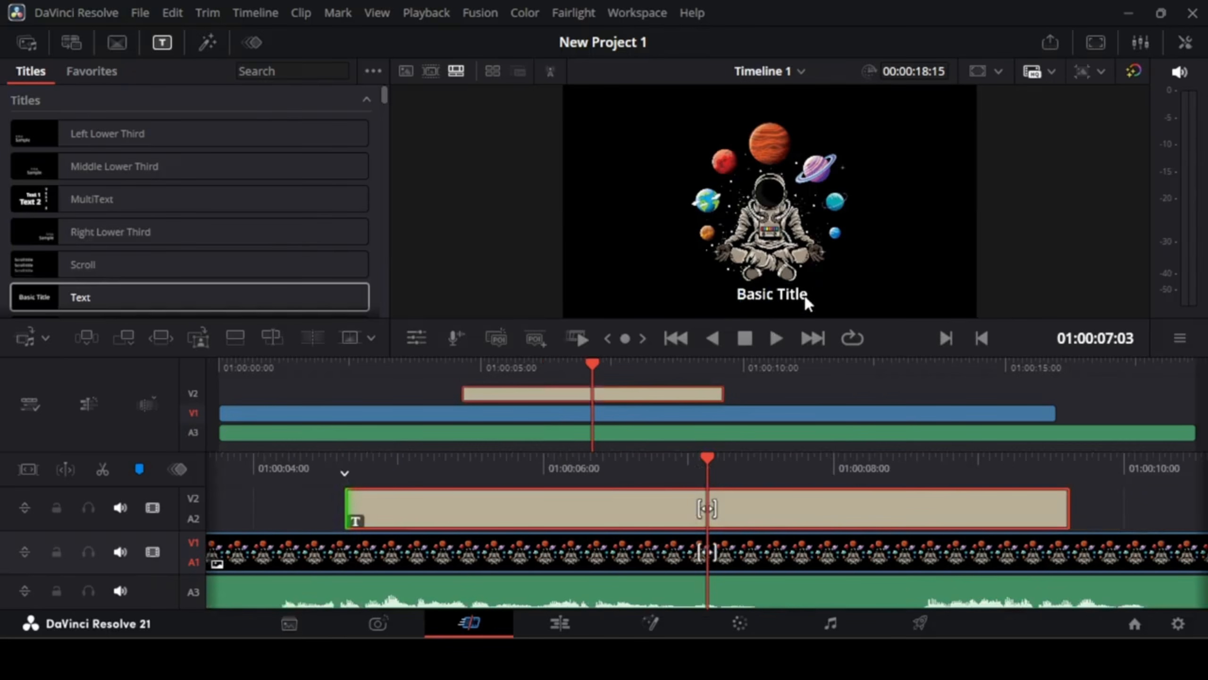
left_click(794, 299)
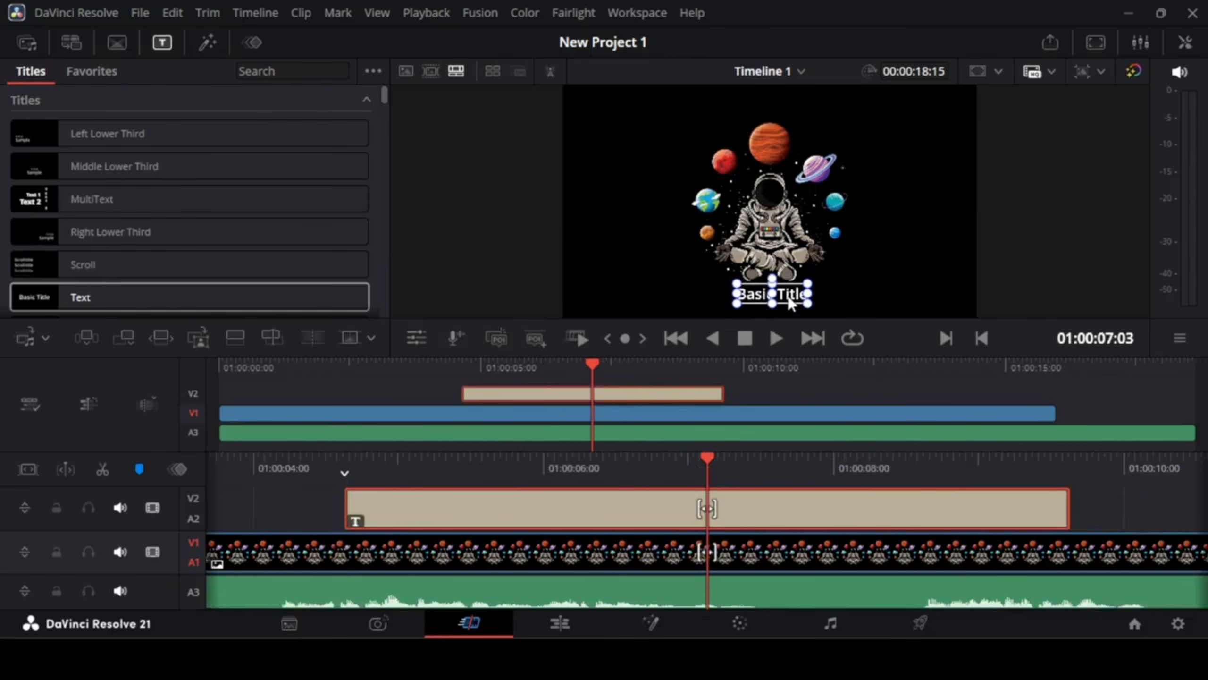
left_click_drag(794, 294, 788, 295)
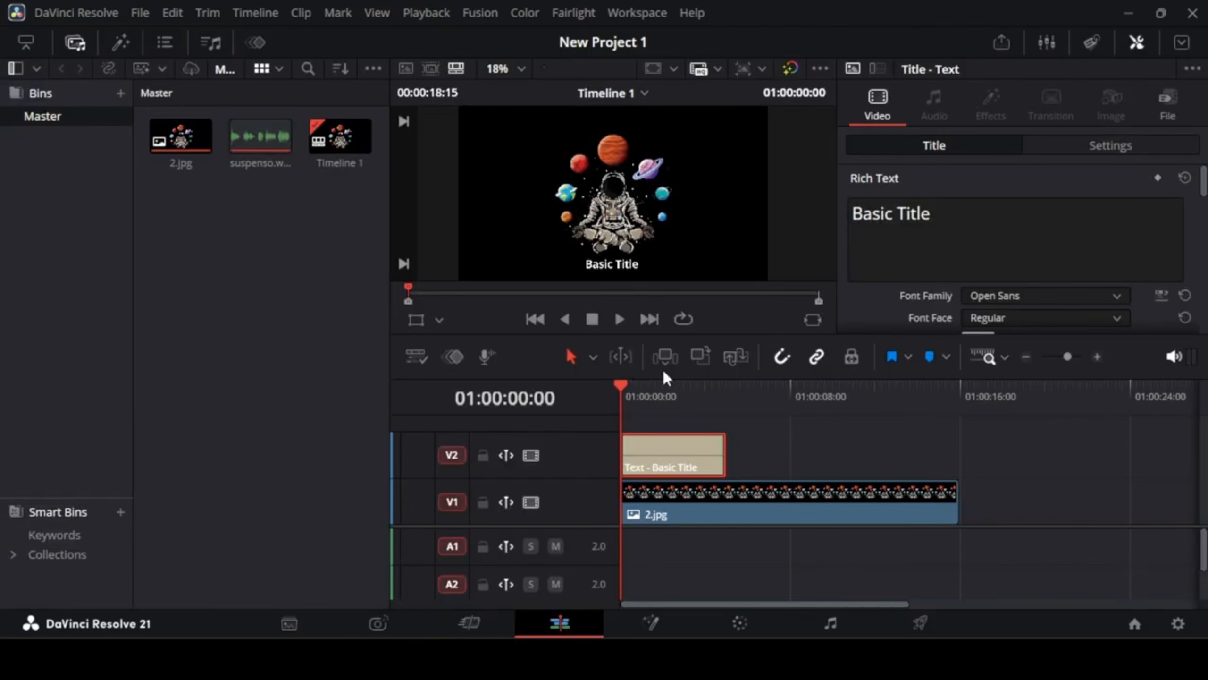
Step: Set the title's font family to Open Sans Extrabold
left_click(890, 221)
scroll(953, 240, "down", 1)
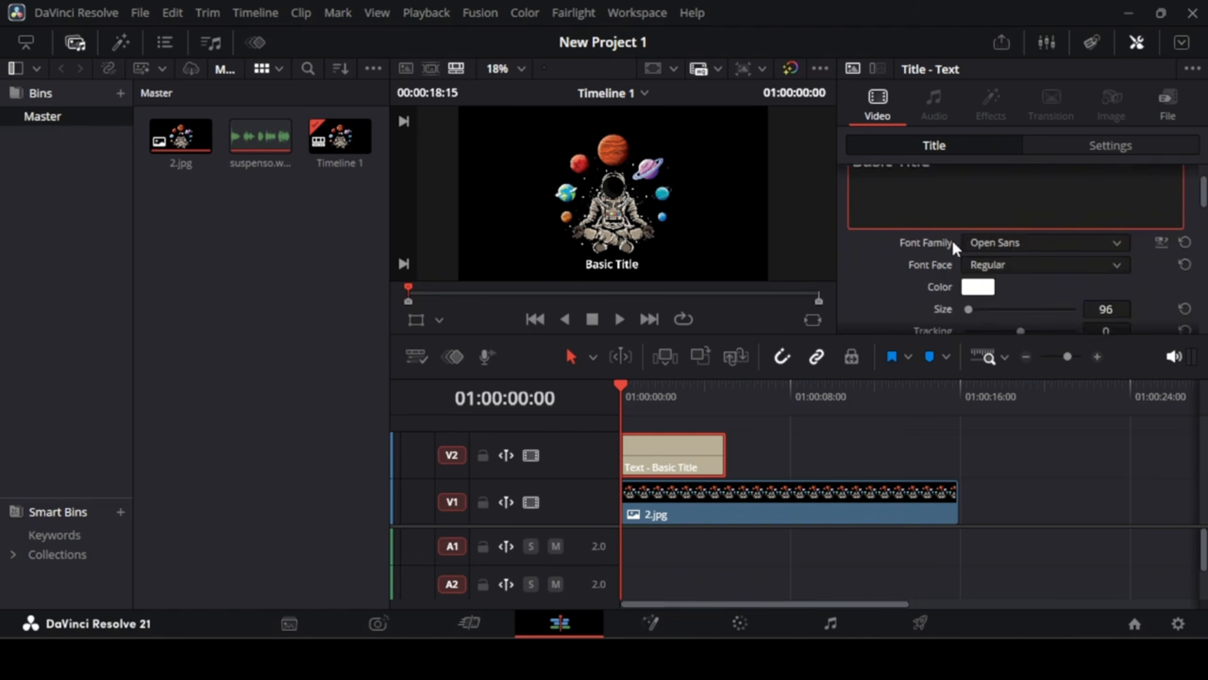
left_click(1014, 242)
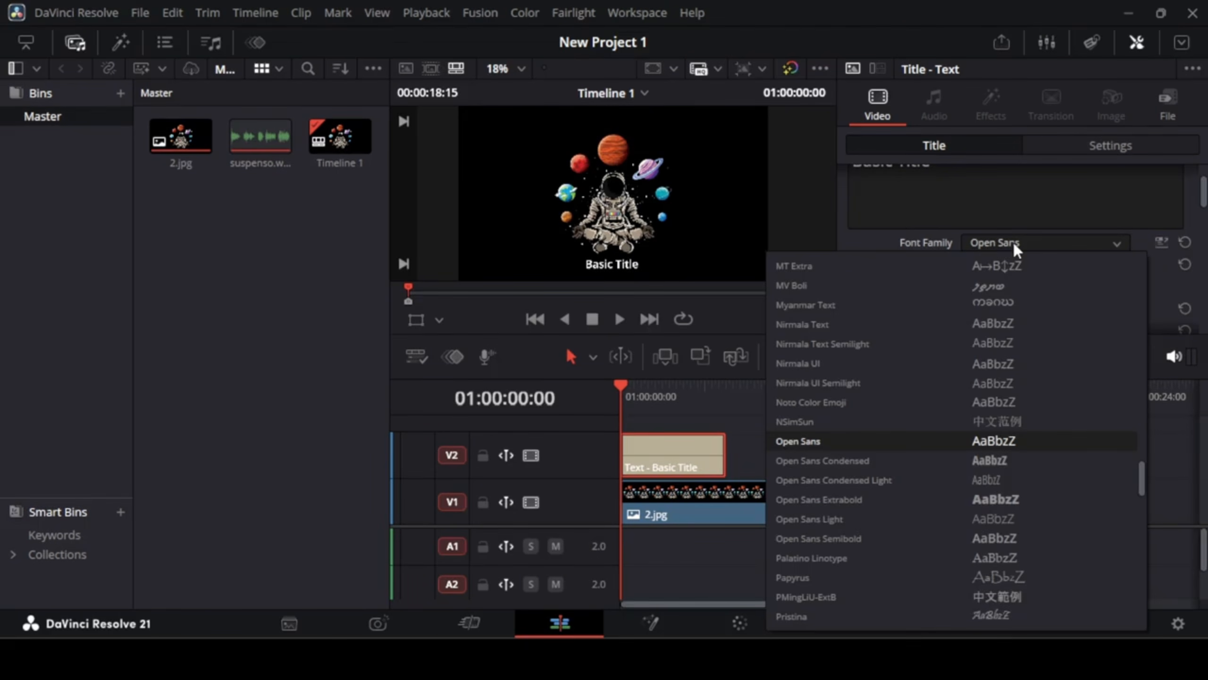
left_click(833, 503)
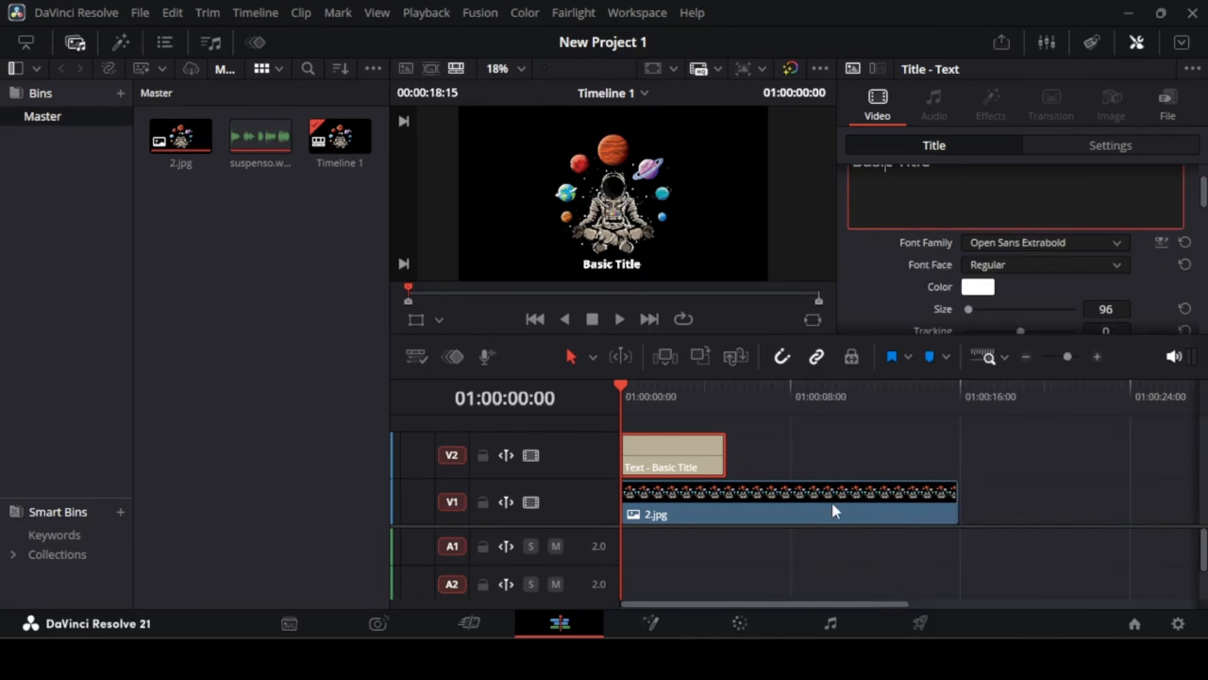
scroll(998, 284, "down", 4)
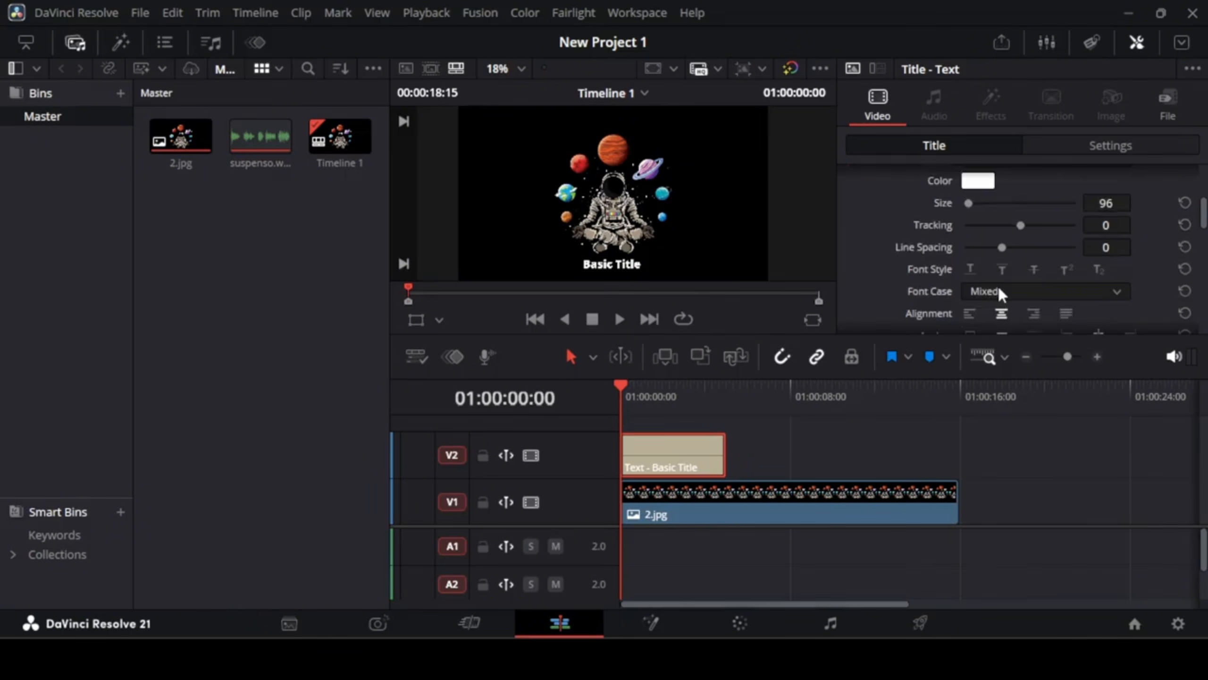
scroll(1001, 272, "up", 5)
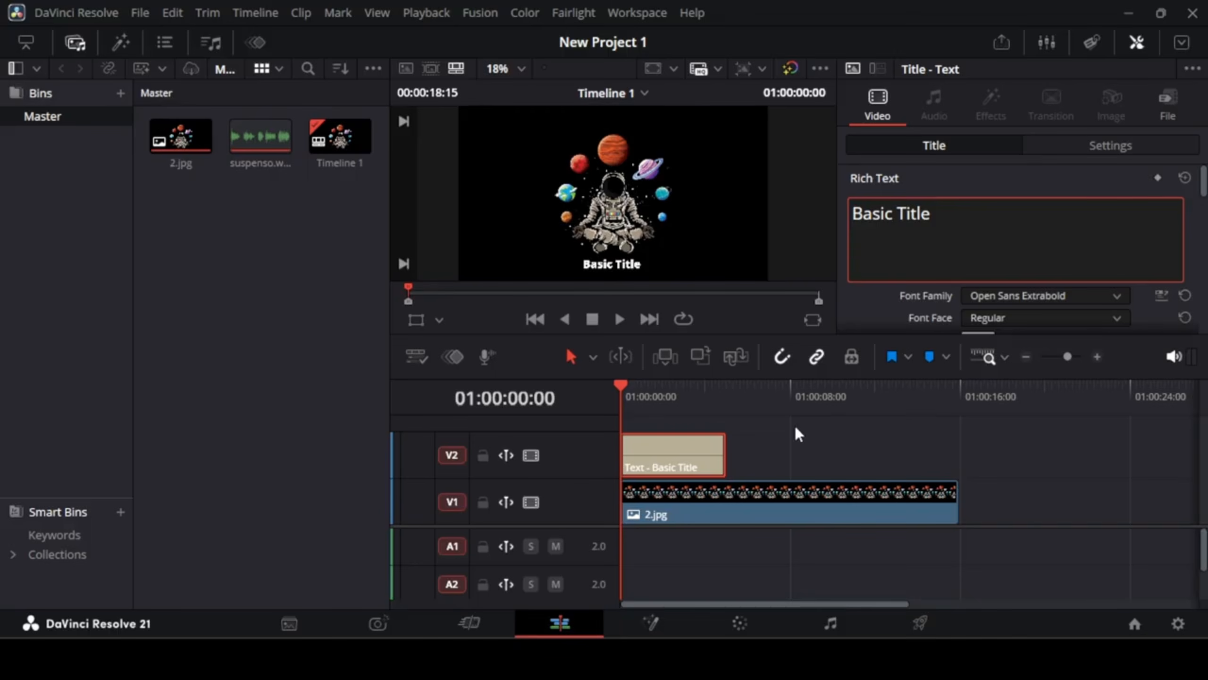
Step: Save the title clip into the media pool as a Text item and delete it from the timeline
left_click(724, 456)
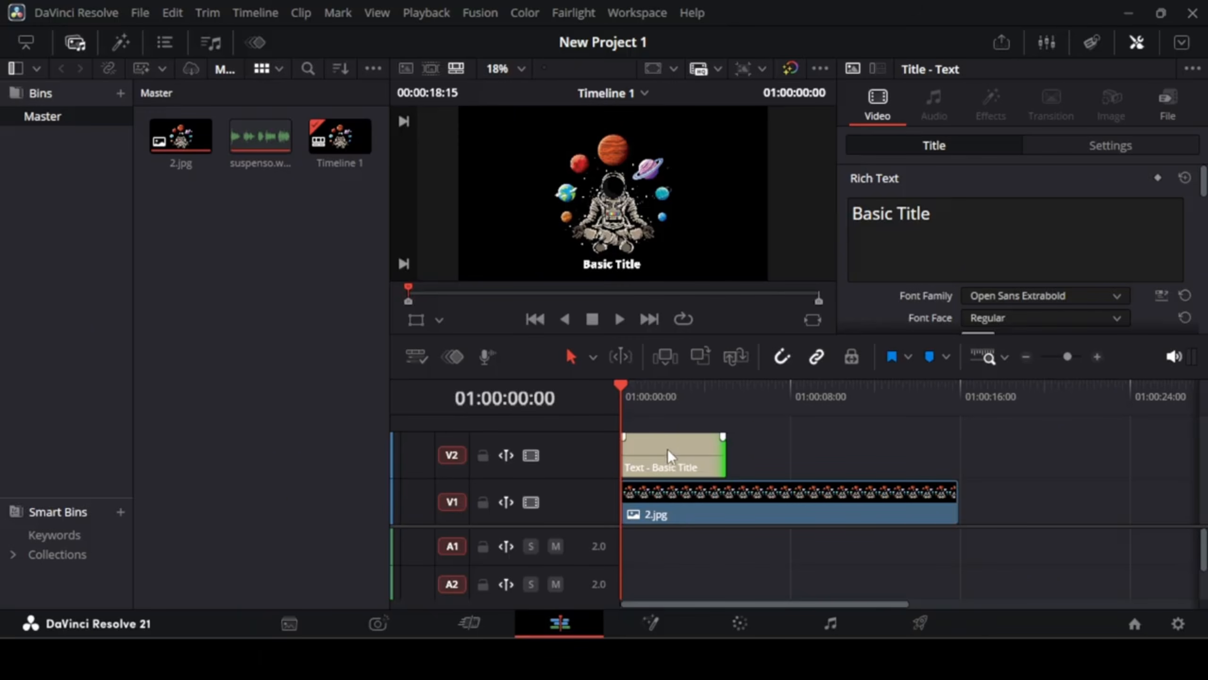
left_click_drag(672, 444, 245, 269)
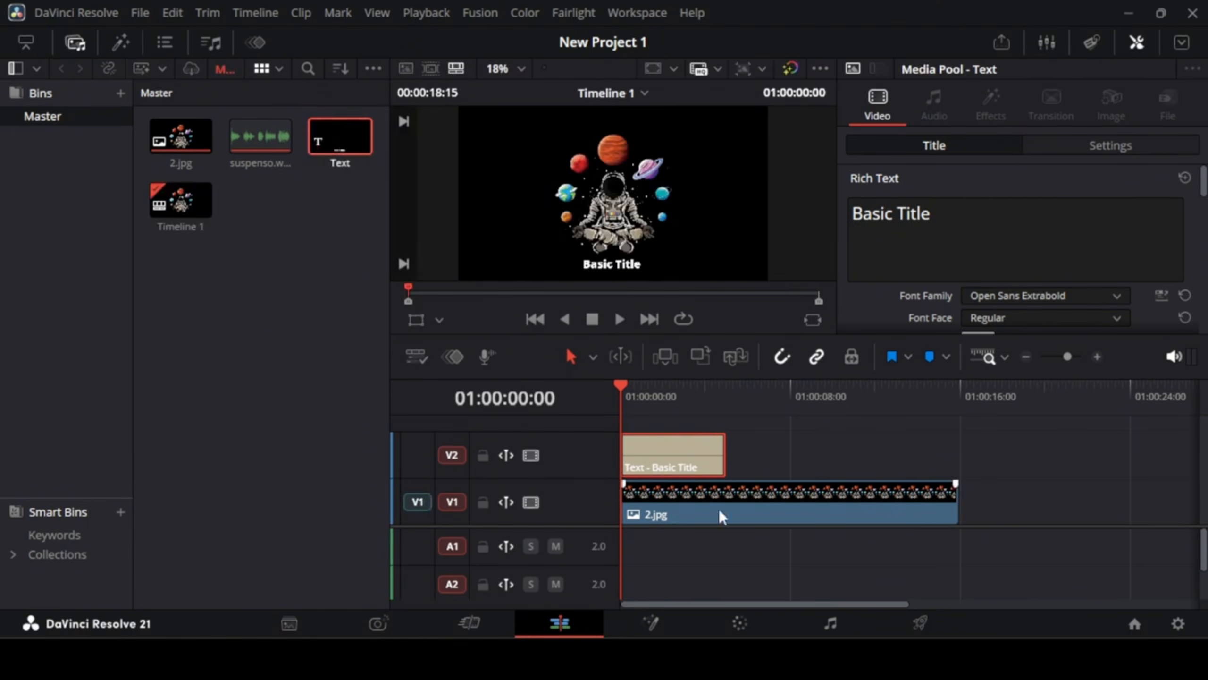
left_click(685, 466)
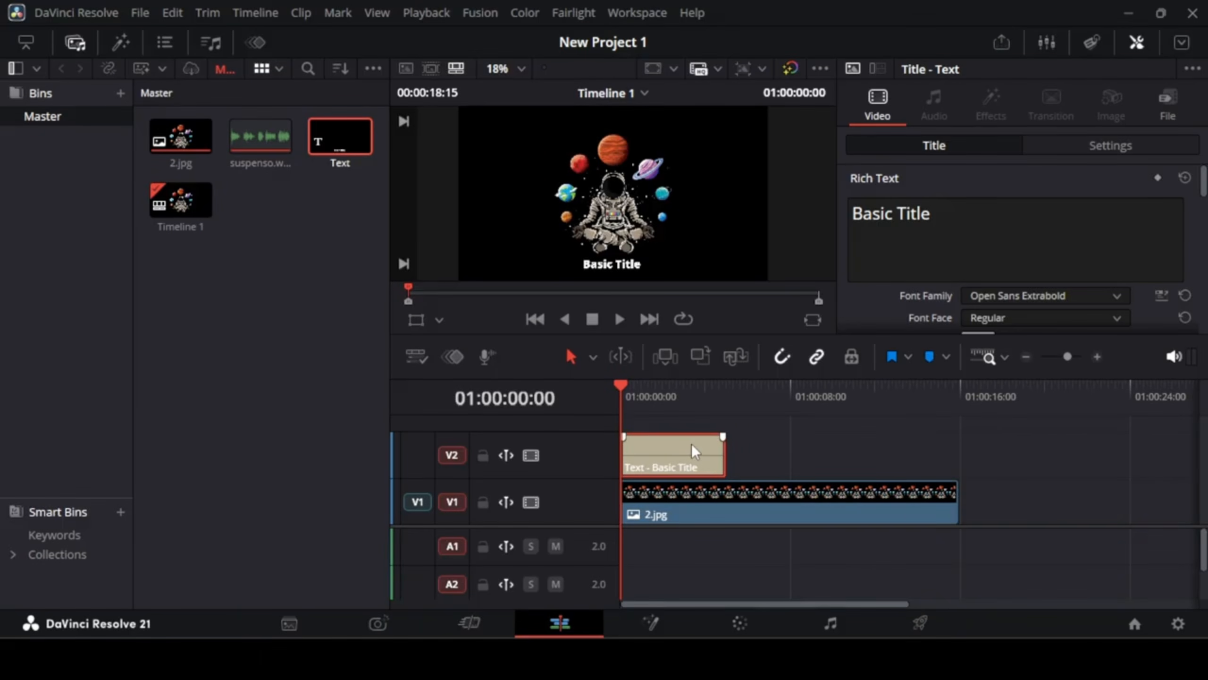
key("Delete")
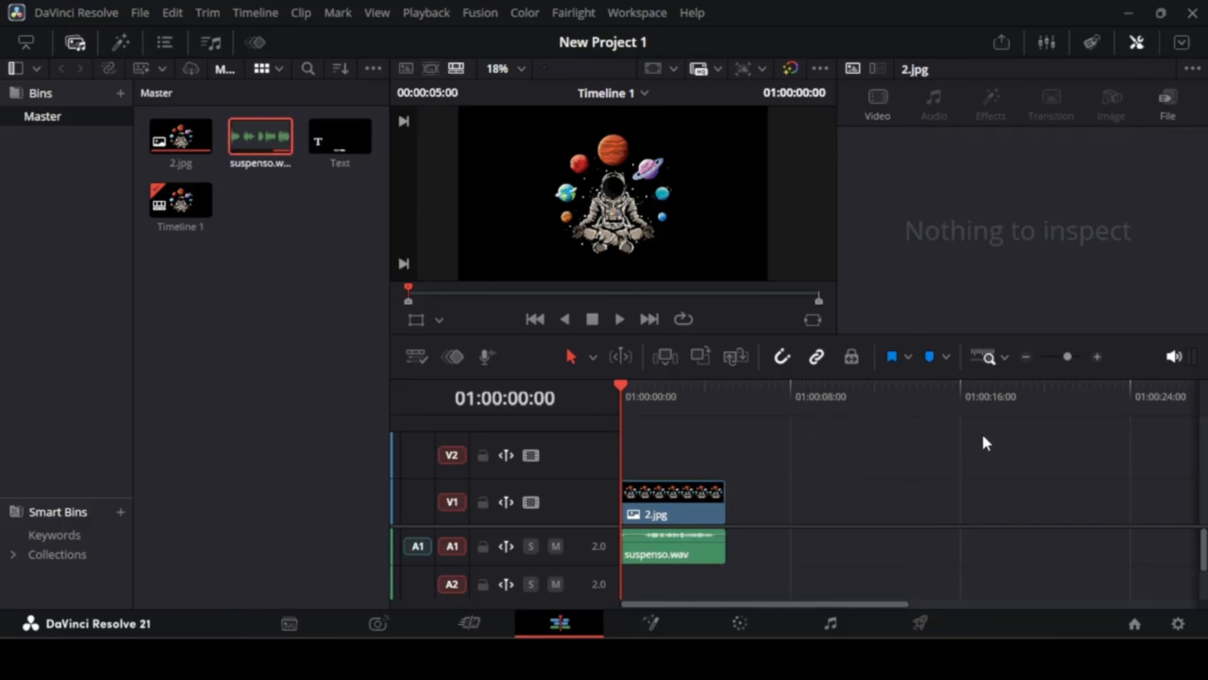
Step: Zoom the timeline and mark an Out point at the end of the clips, 01:00:05:00
left_click(1097, 356)
left_click(1097, 356)
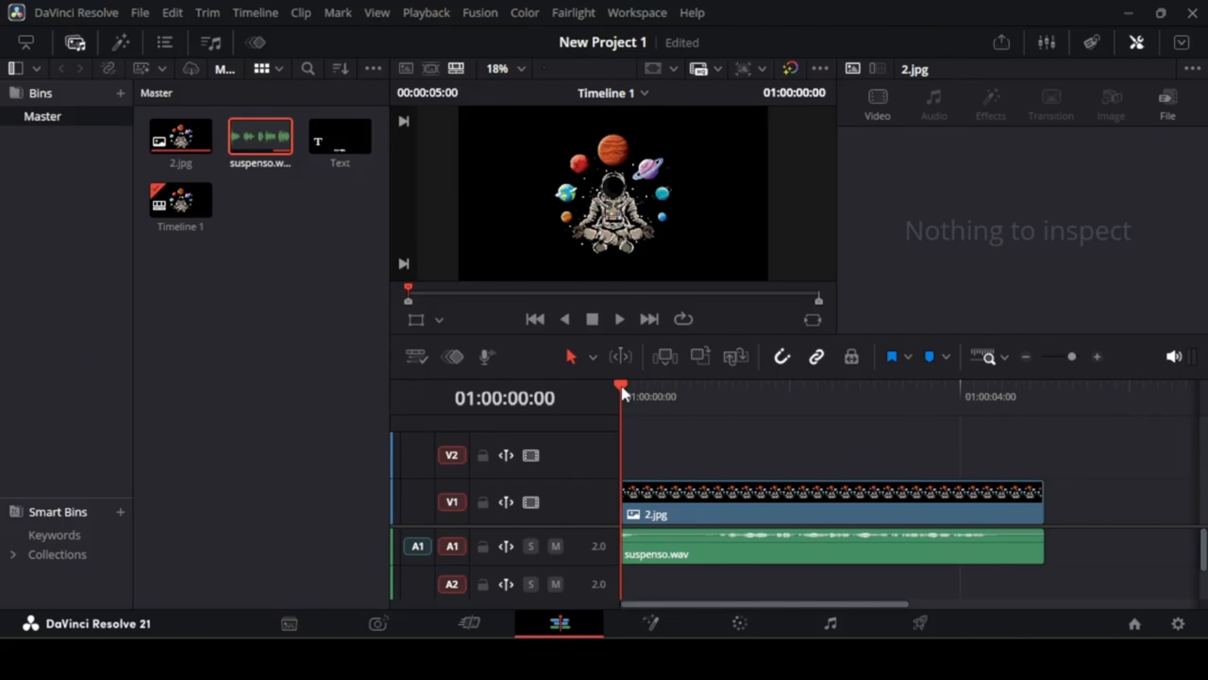
left_click_drag(621, 385, 1046, 393)
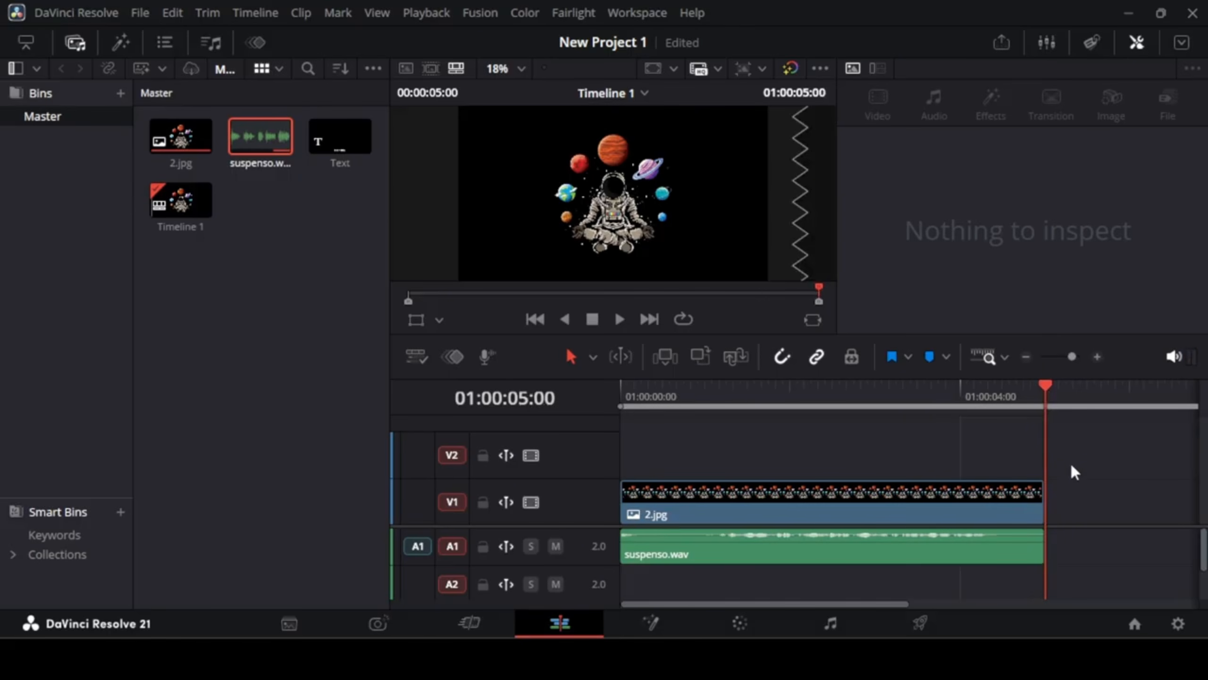
key("o")
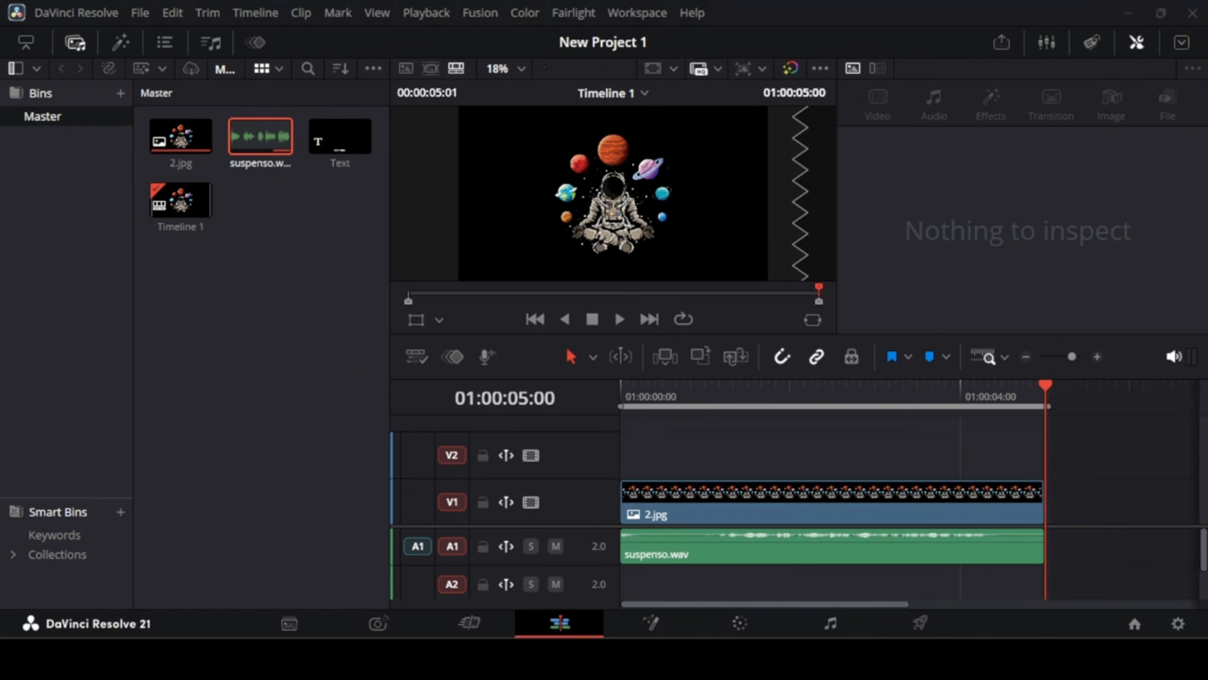
Step: Launch the AutoSubs script from the workspace scripts
left_click(630, 10)
mouse_move(742, 465)
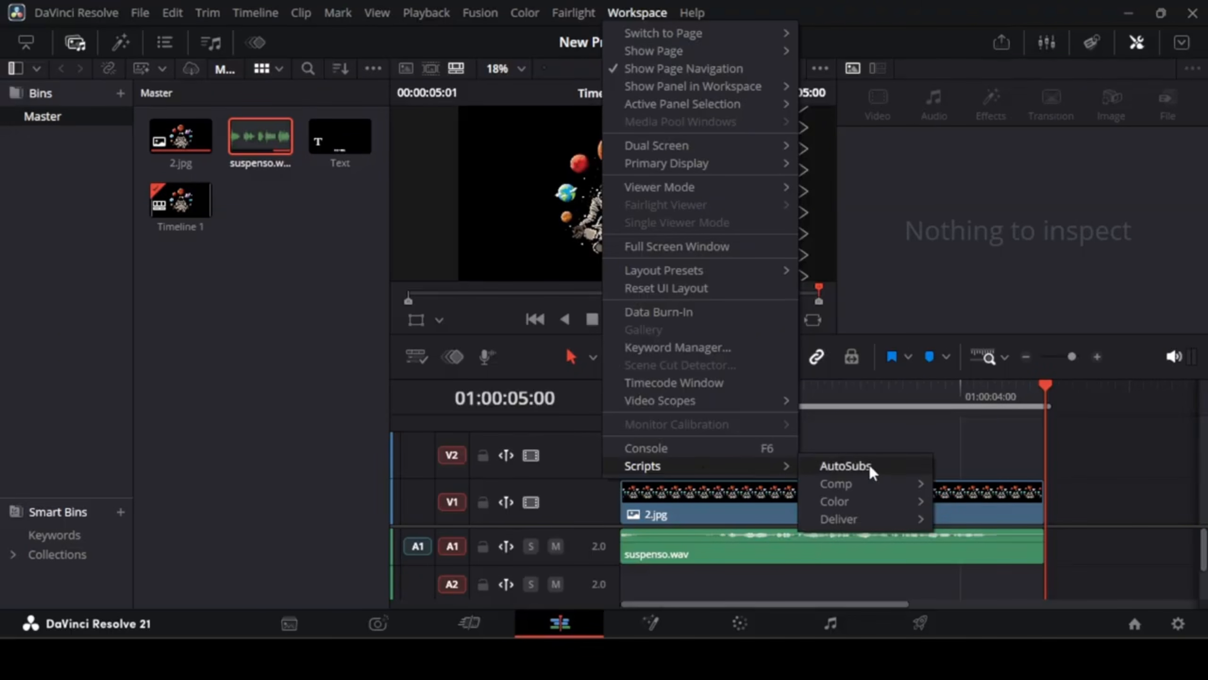
left_click(846, 465)
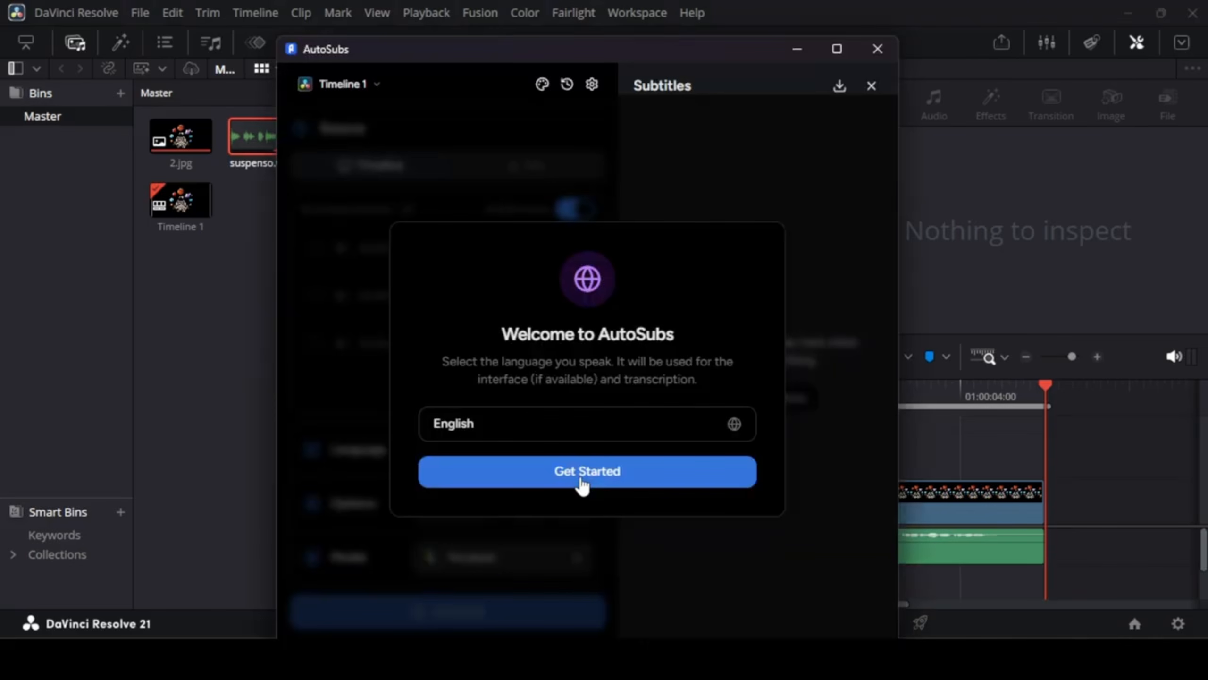
Step: Start AutoSubs with English as the language and reposition its window
left_click(582, 485)
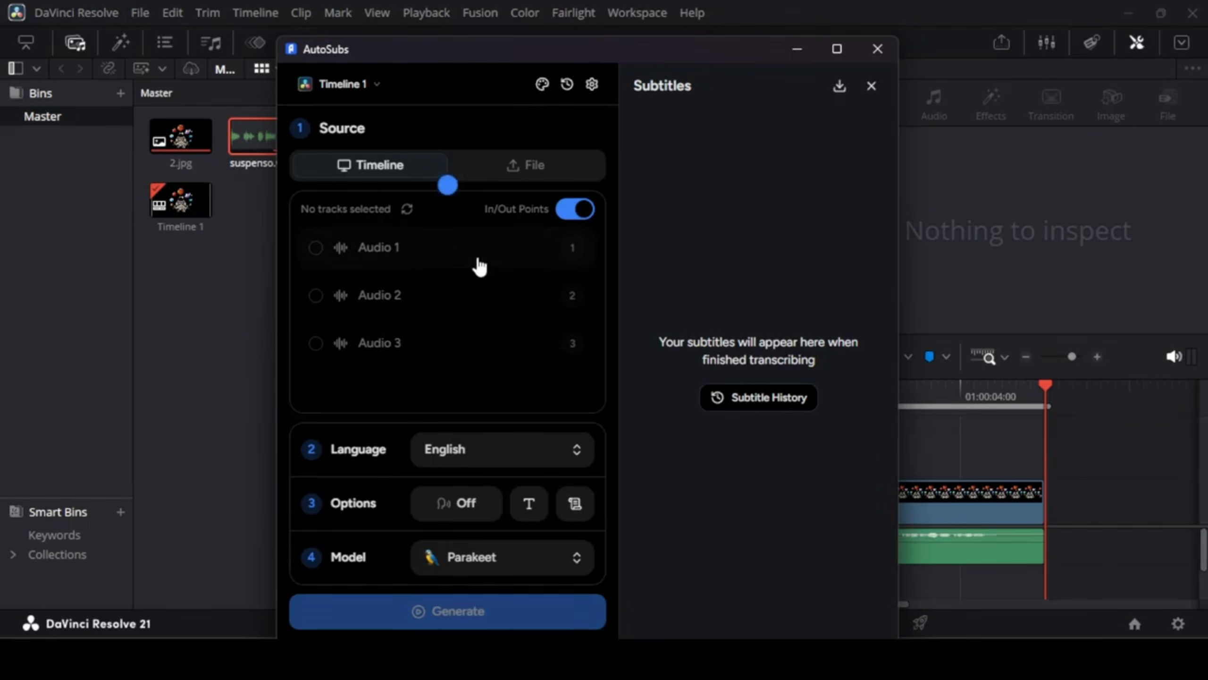
left_click_drag(277, 37, 297, 54)
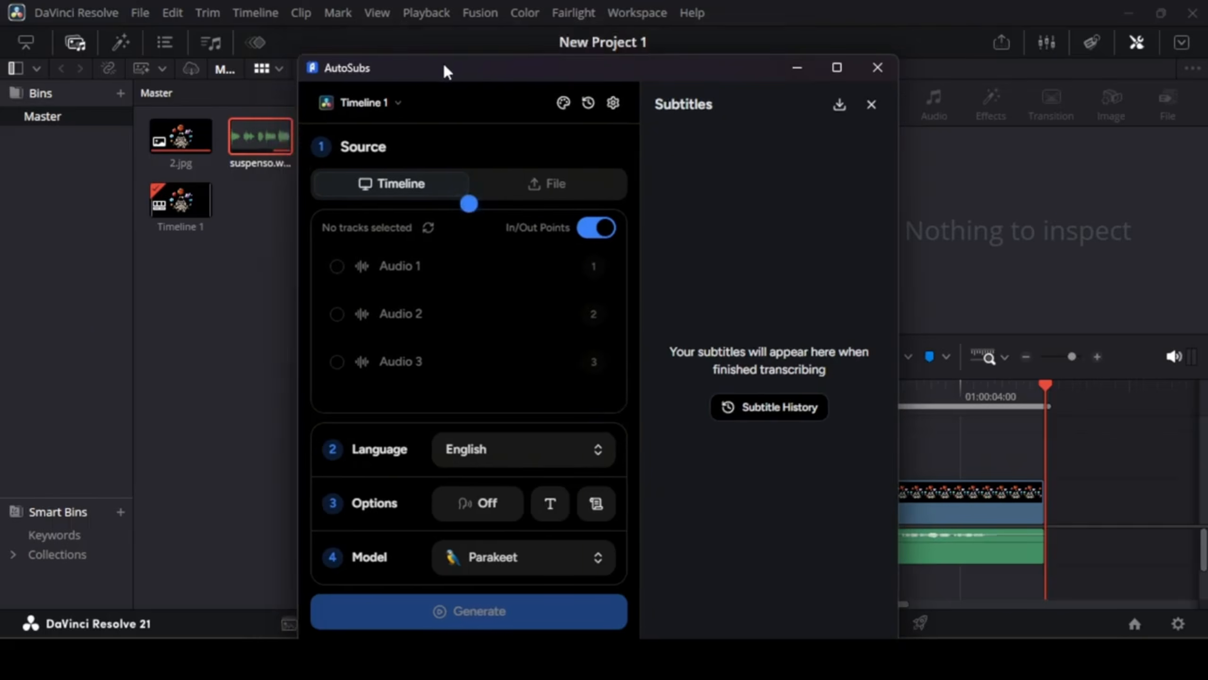
Step: Select Audio 1 as the source track for the AutoSubs transcription
left_click_drag(443, 62, 433, 45)
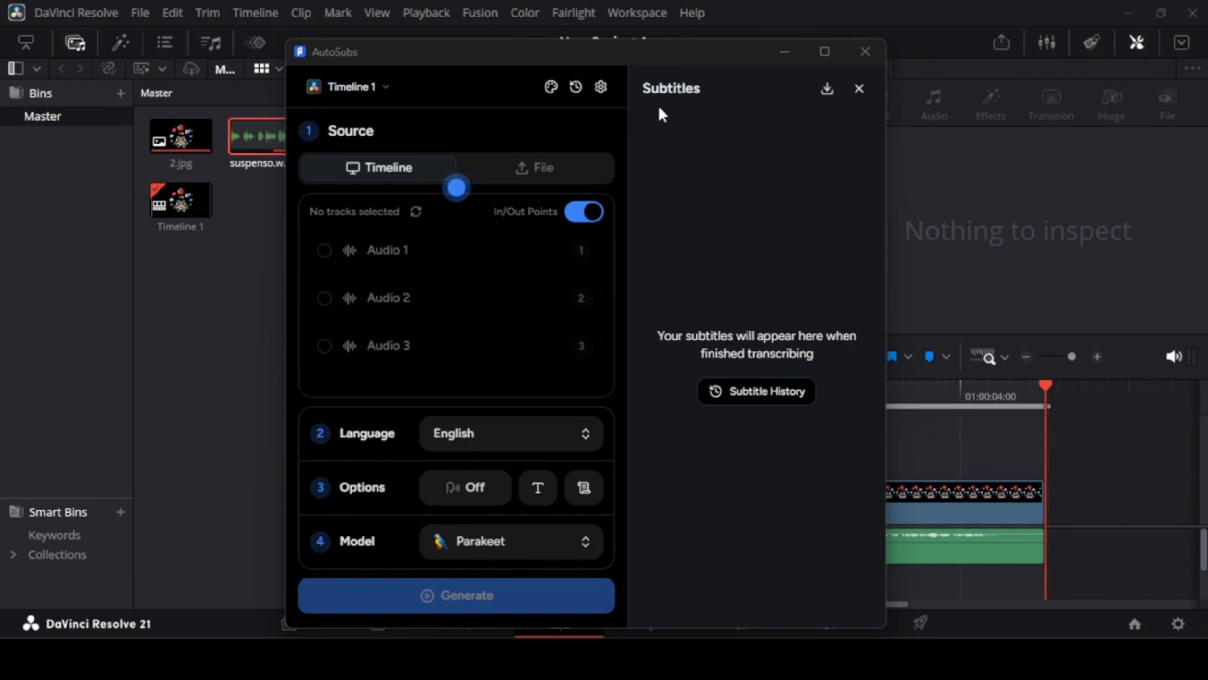
left_click(785, 51)
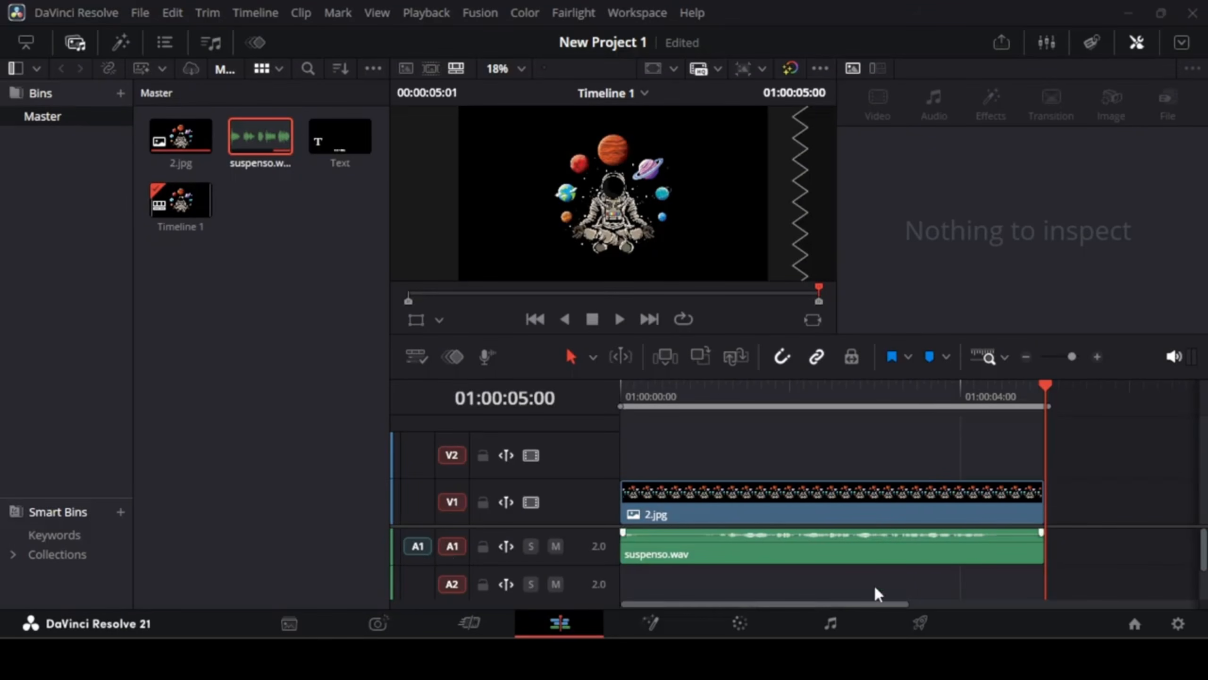
left_click(919, 659)
left_click(376, 265)
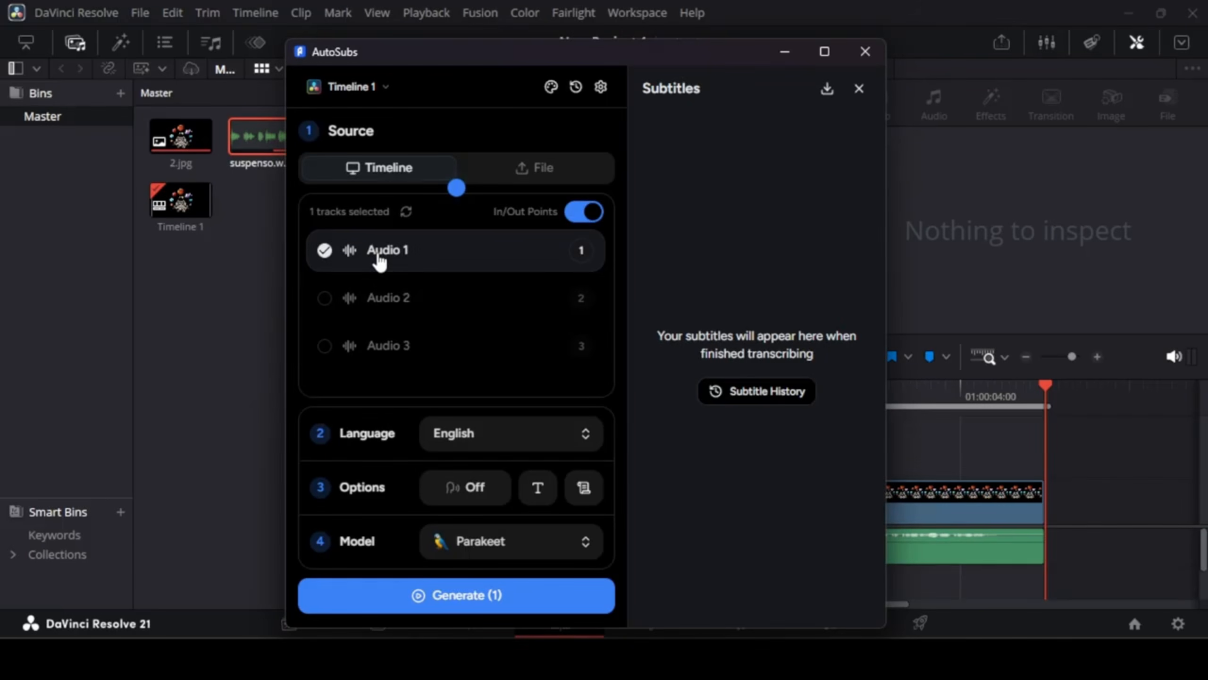
Step: Set the transcription language to Spanish
left_click(529, 434)
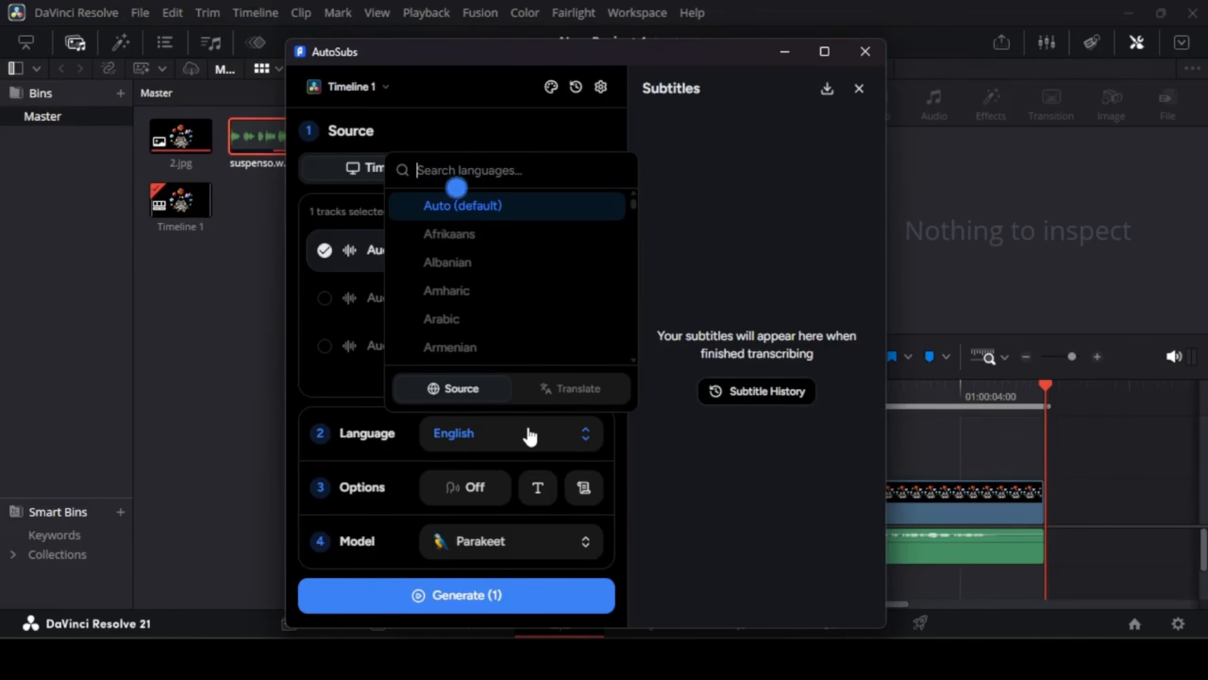
type("spa")
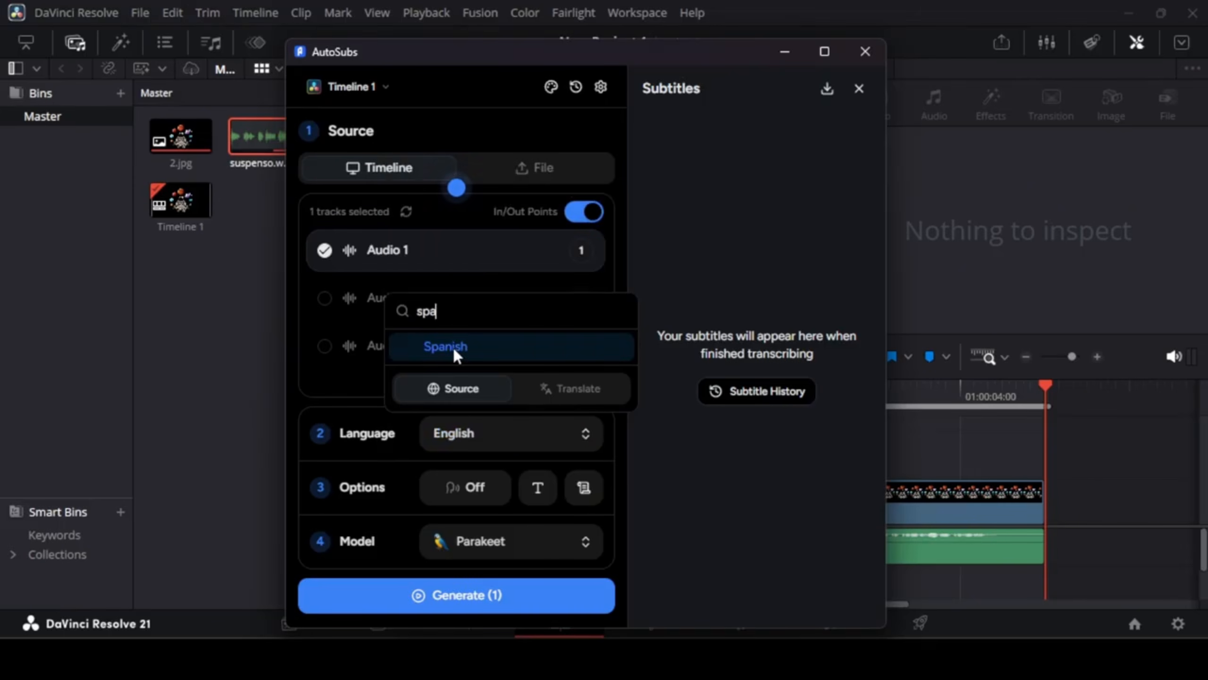
left_click(452, 345)
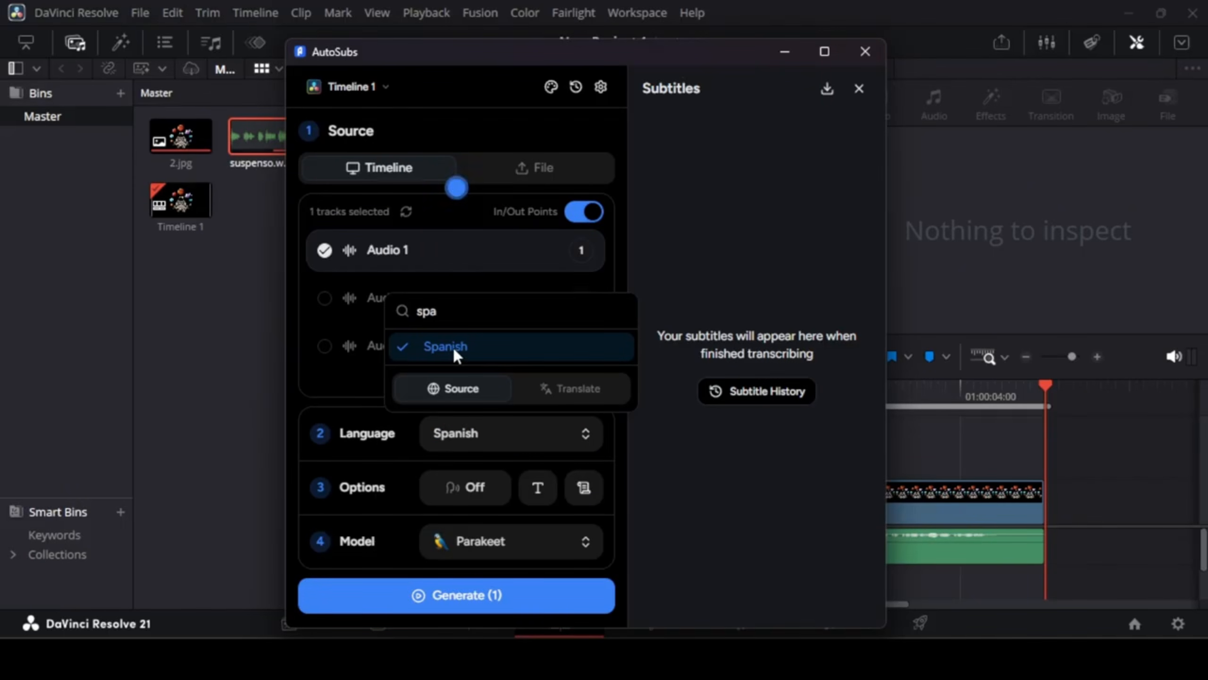
left_click(356, 380)
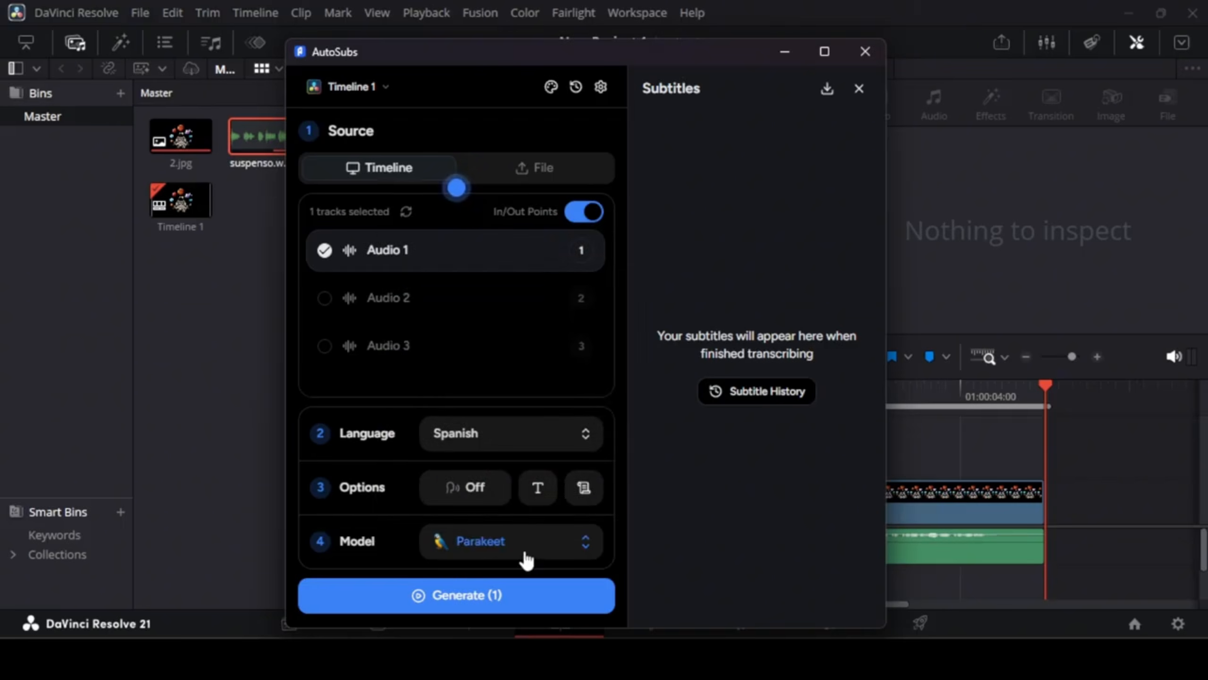
Step: Generate the subtitles using the Parakeet model
left_click(525, 558)
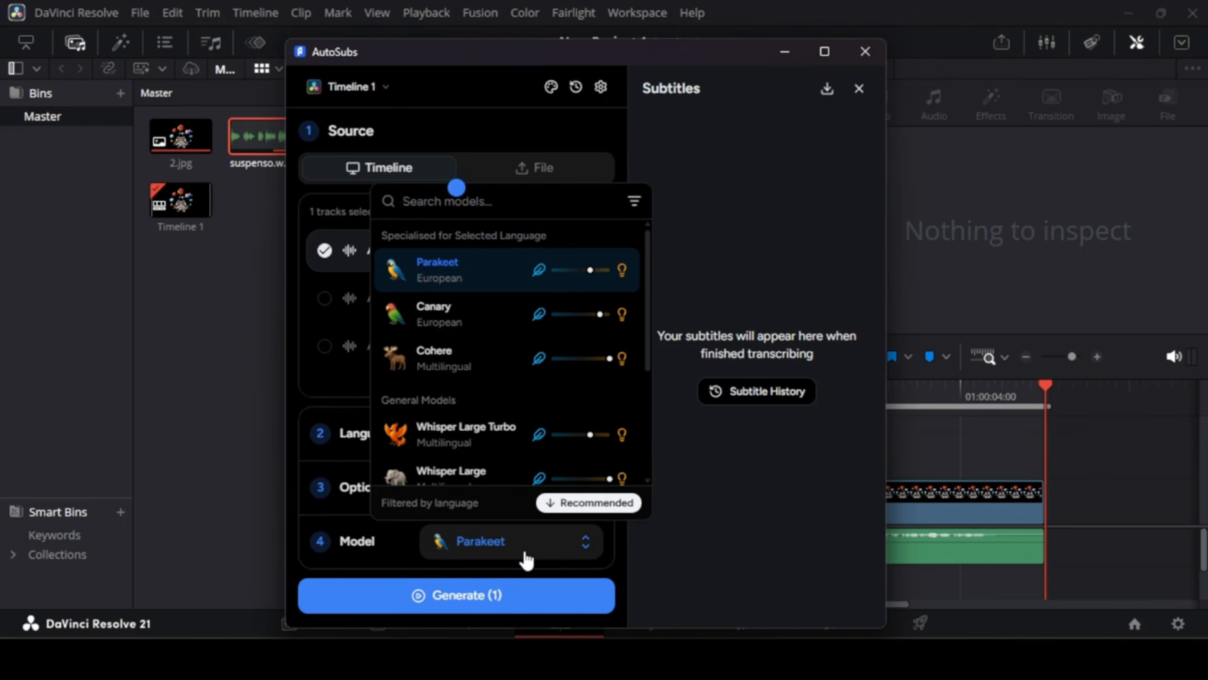
left_click(524, 553)
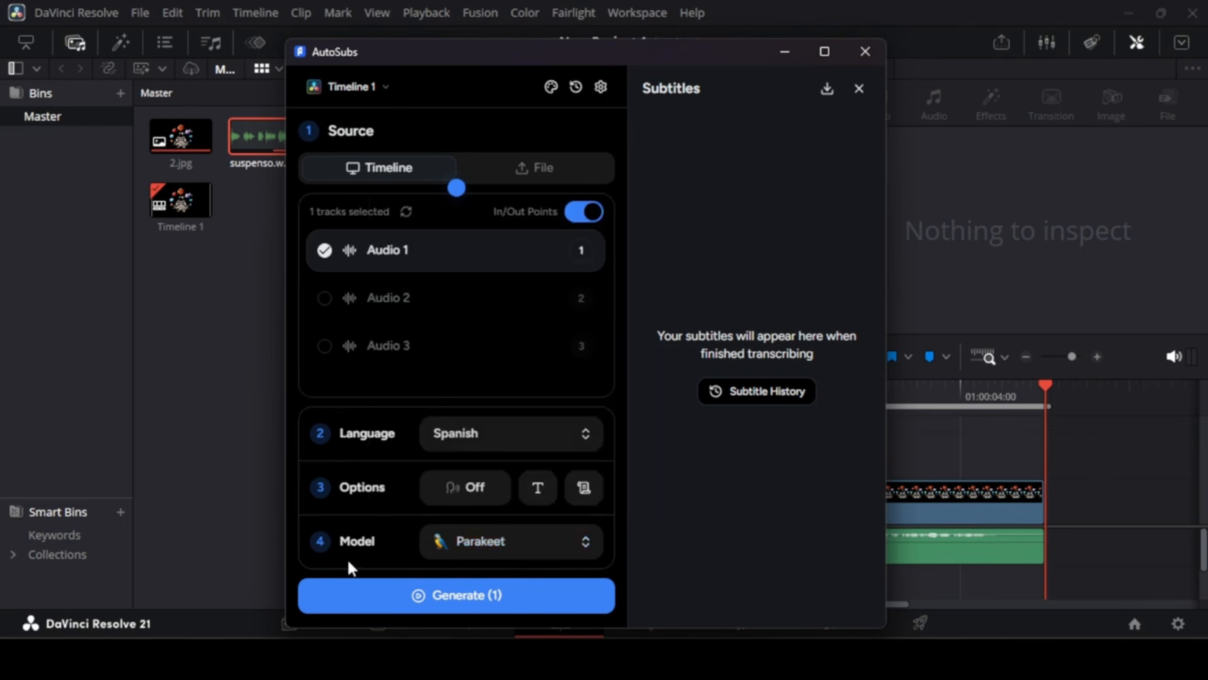
left_click(472, 604)
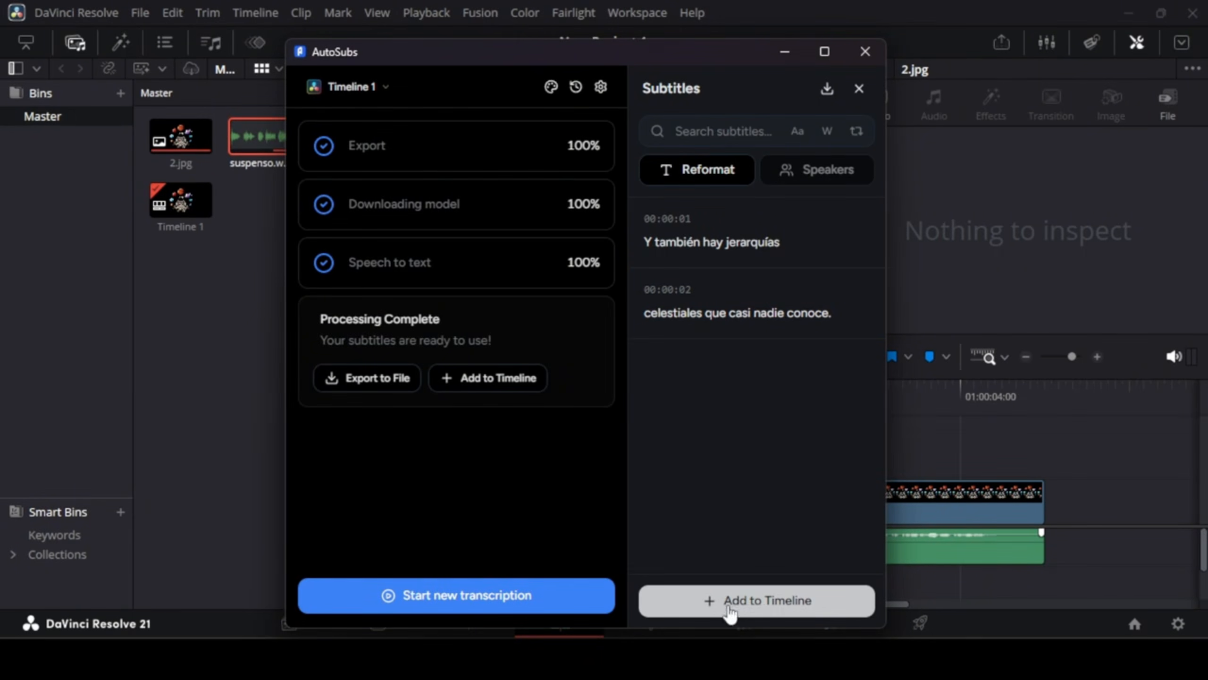
Step: Start adding the subtitles to the timeline and target the Video 2 track
left_click(756, 612)
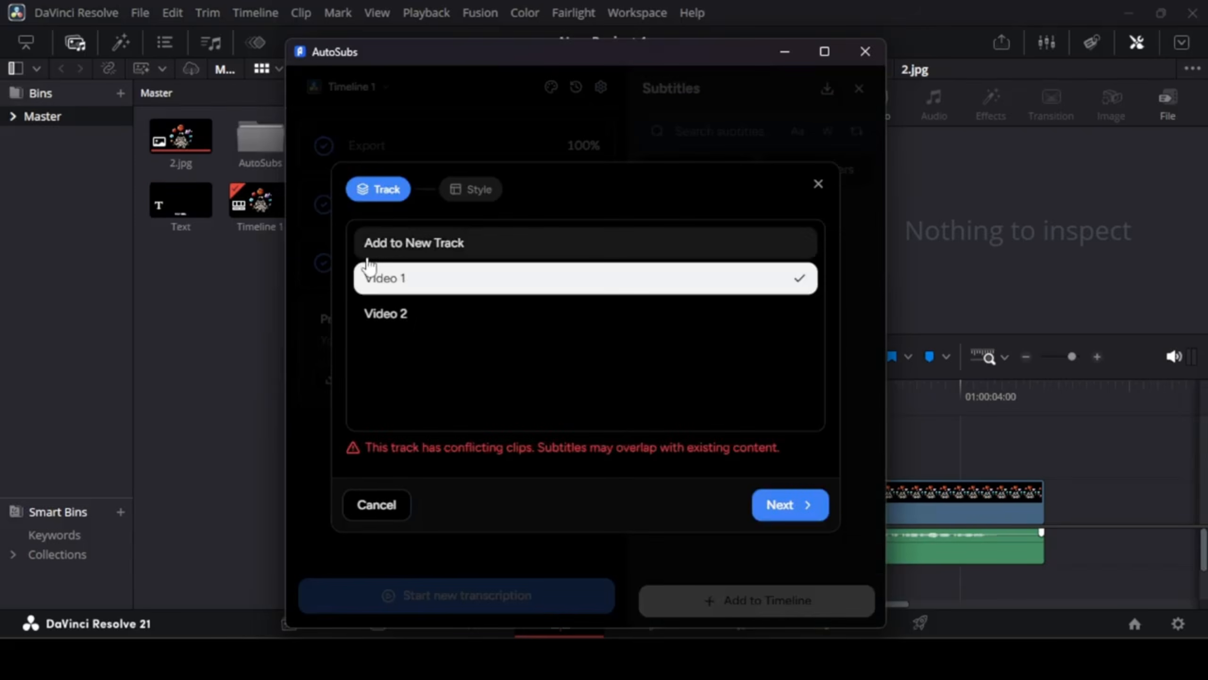
left_click(419, 315)
left_click(449, 286)
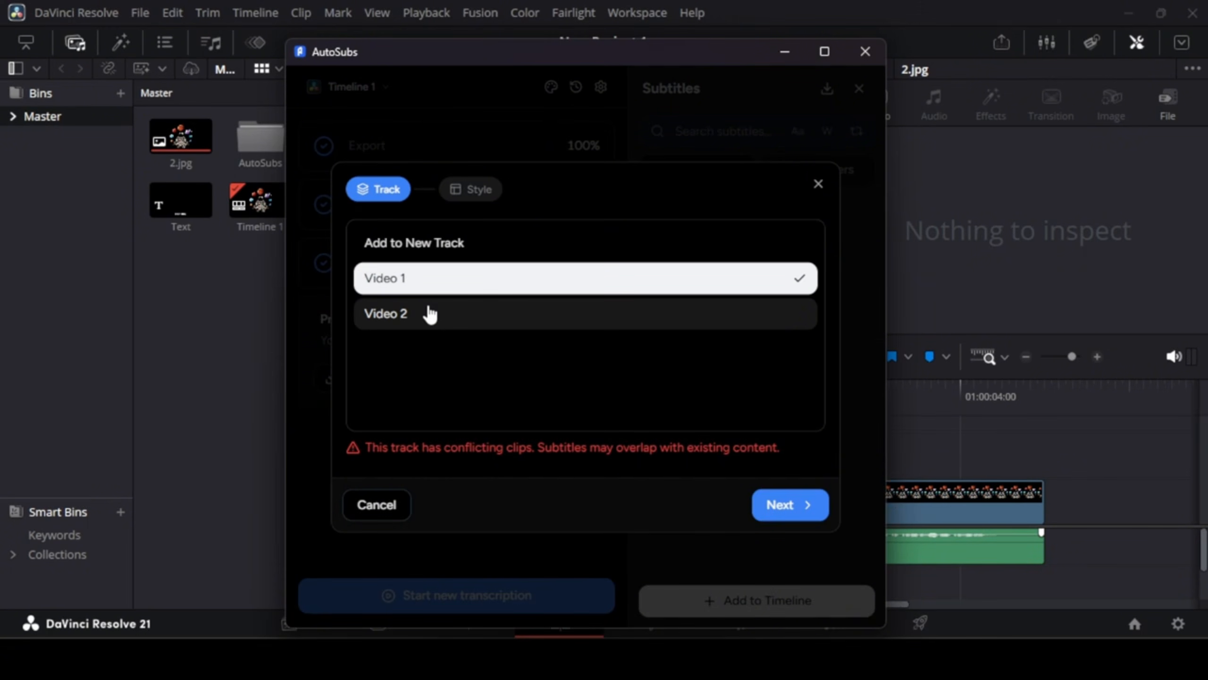
left_click(404, 317)
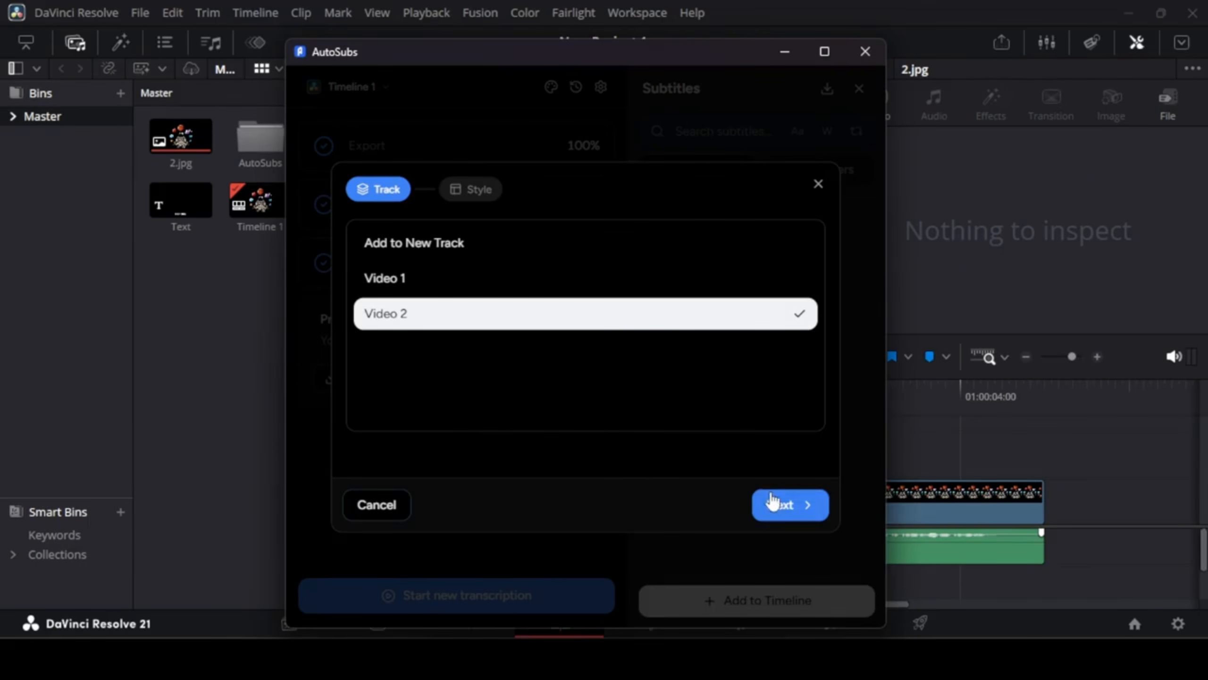
left_click(782, 508)
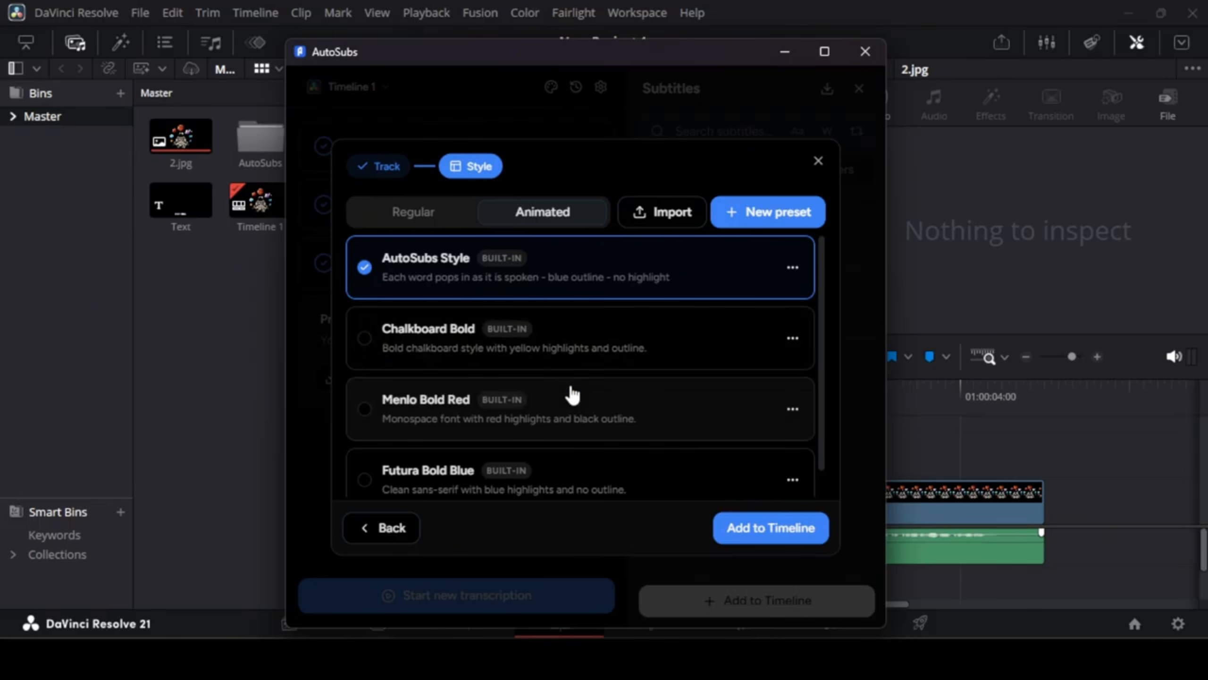
Step: Add the subtitles with the animated AutoSubs Style preset and close the AutoSubs window
scroll(569, 394, "down", 1)
scroll(569, 394, "up", 1)
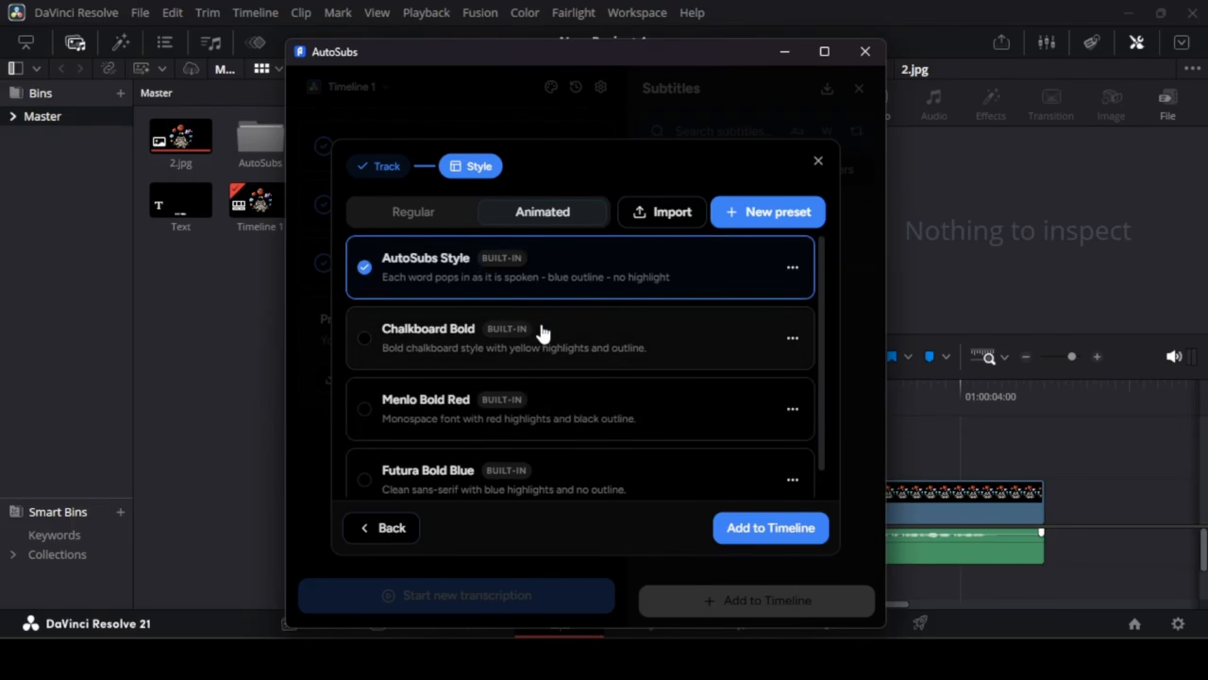
scroll(530, 362, "down", 1)
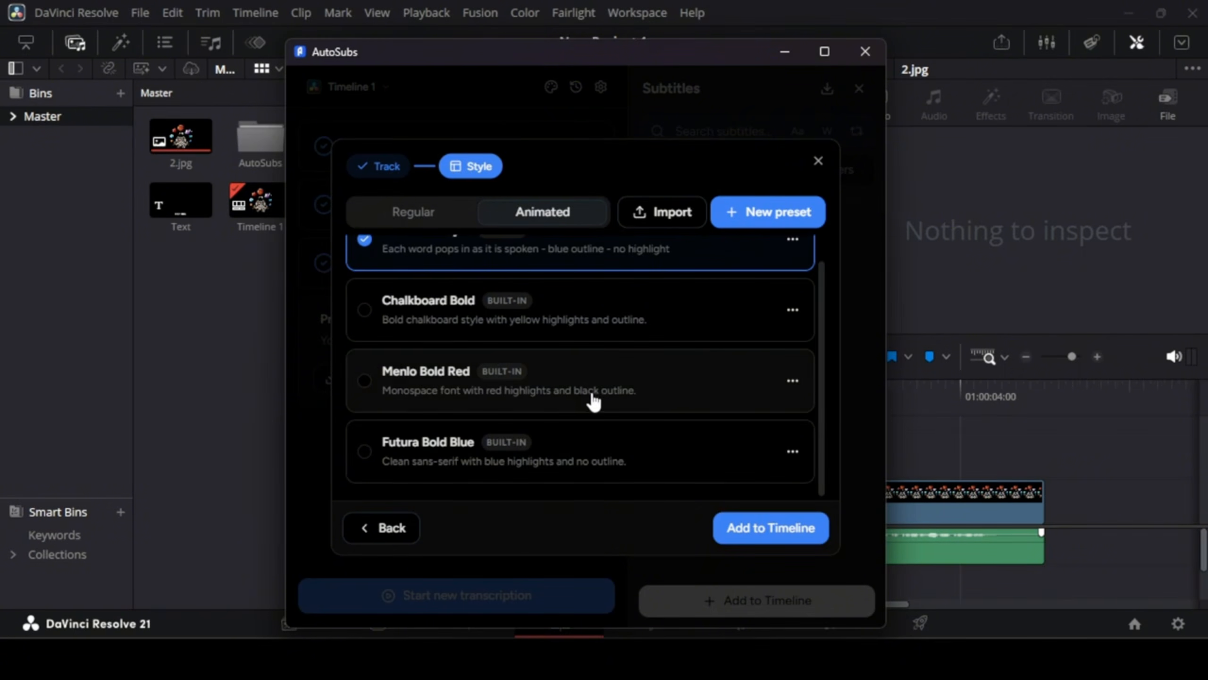
left_click(766, 528)
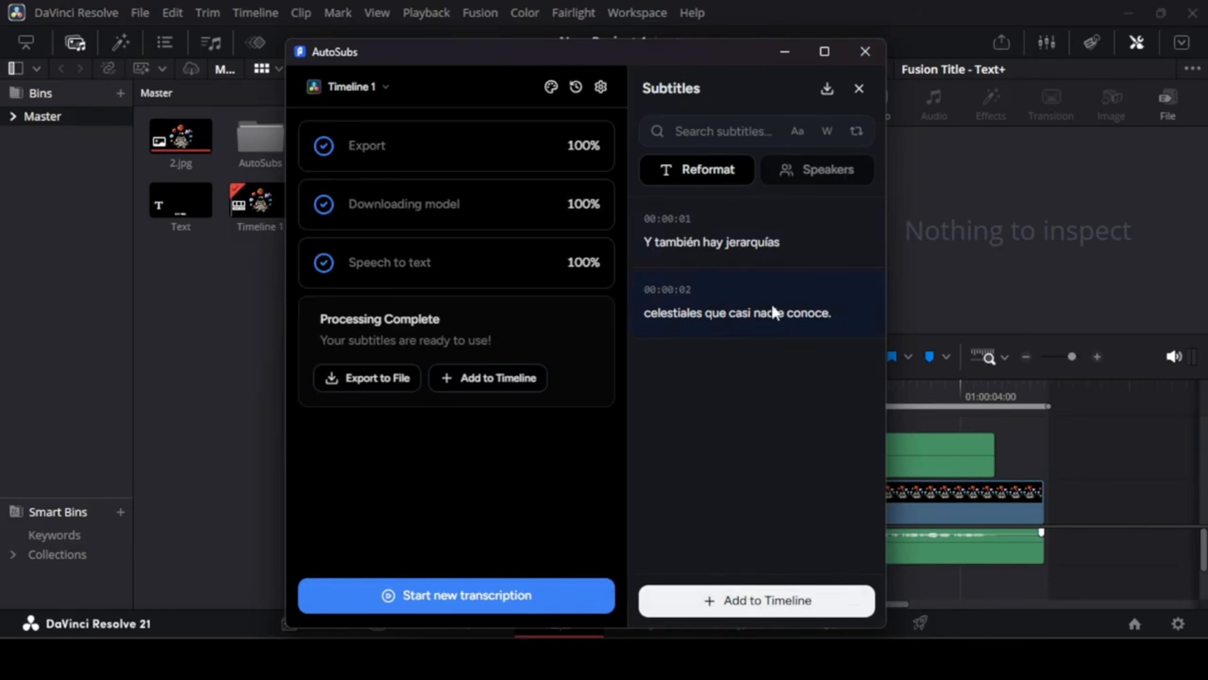
left_click(867, 54)
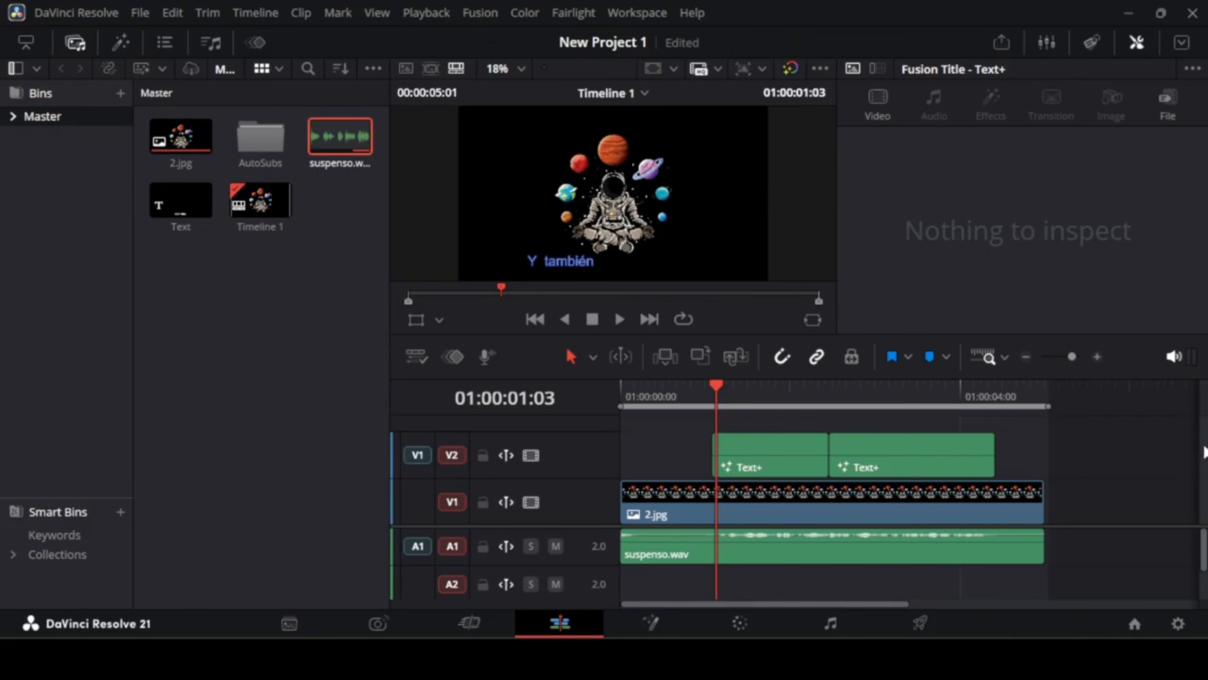
Step: Play the timeline from the start to preview the subtitles
left_click_drag(1202, 402, 1206, 406)
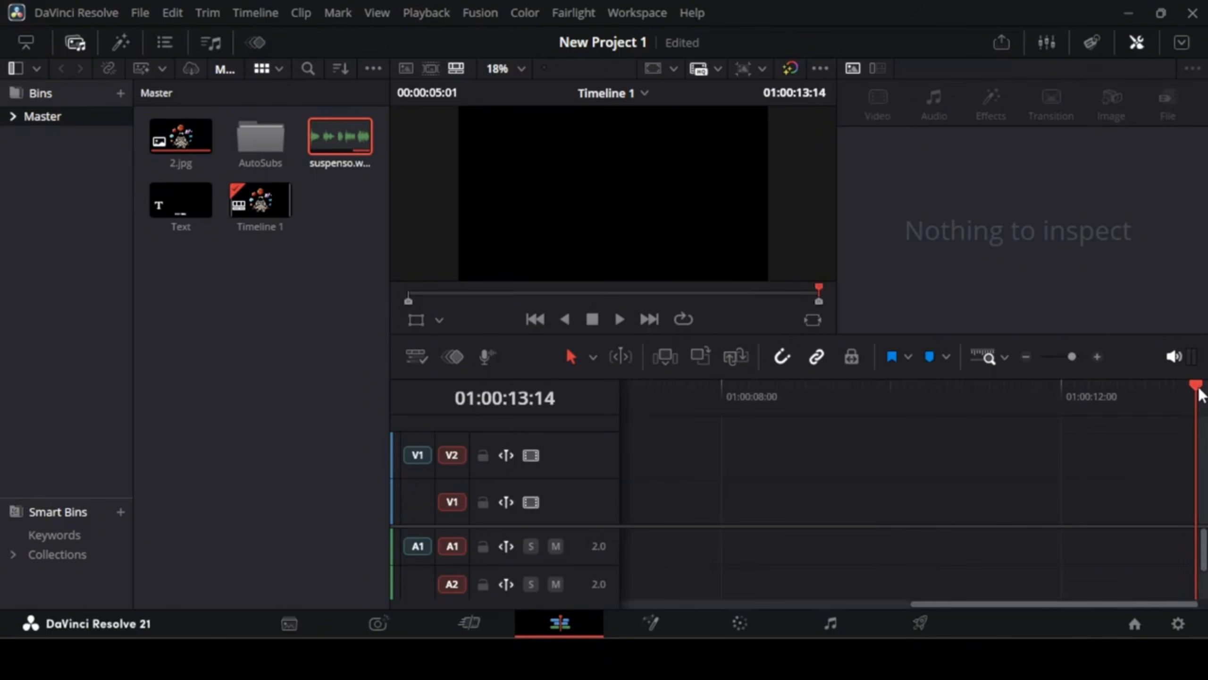
key("Home")
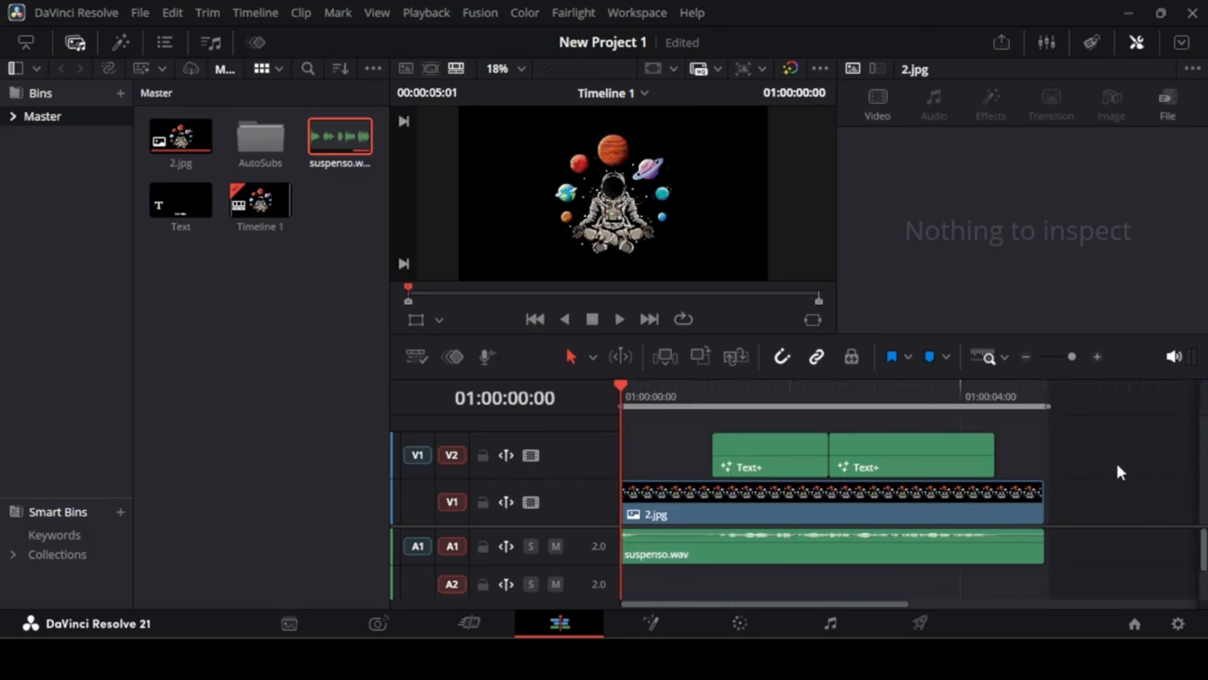
key("space")
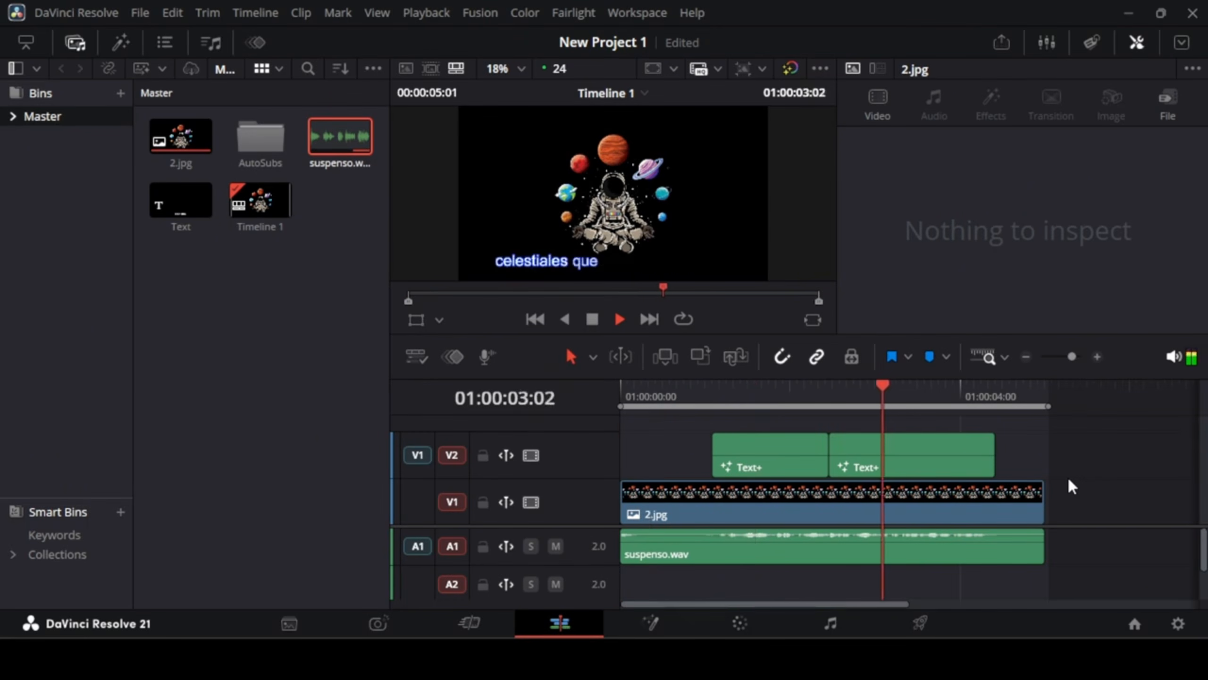
key("space")
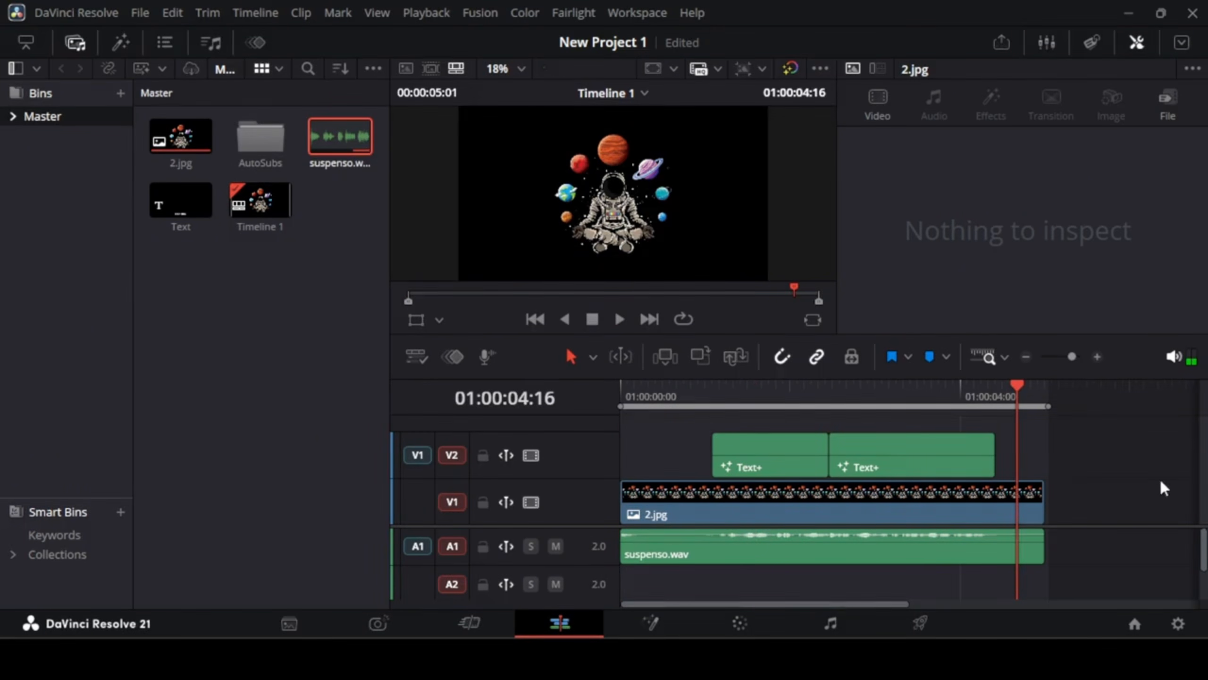